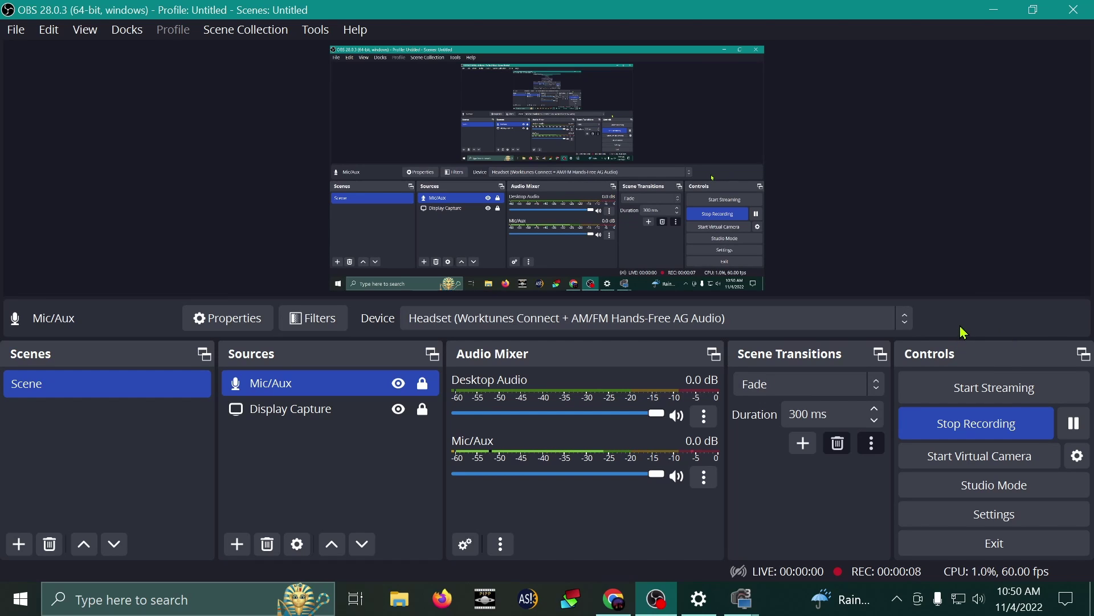
Search the Start menu for 'asi' and launch ASIStudio.
click(20, 609)
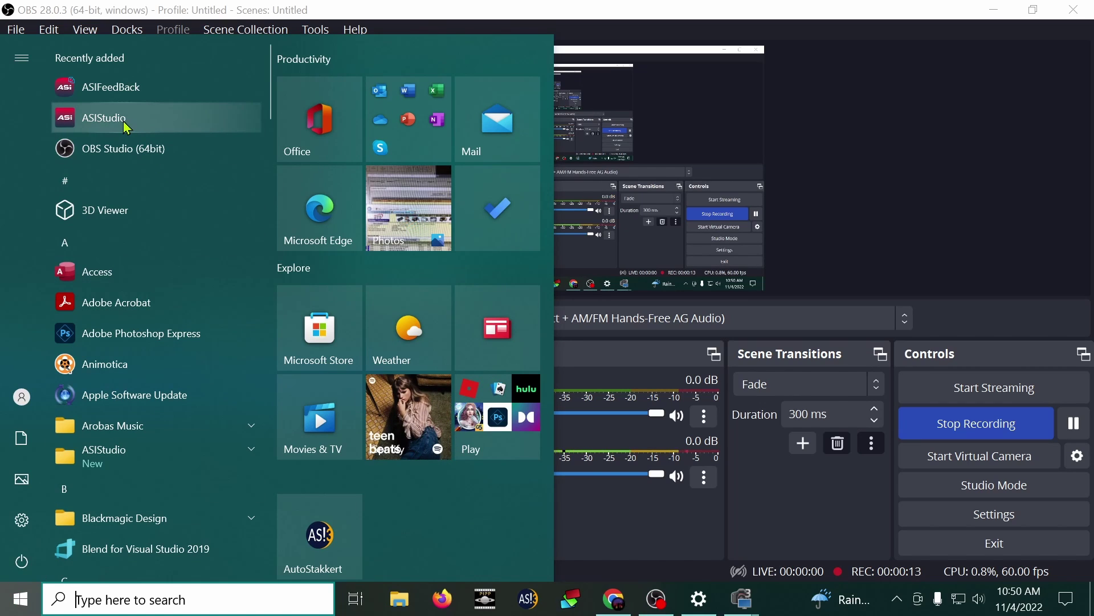
click(175, 603)
text(asi)
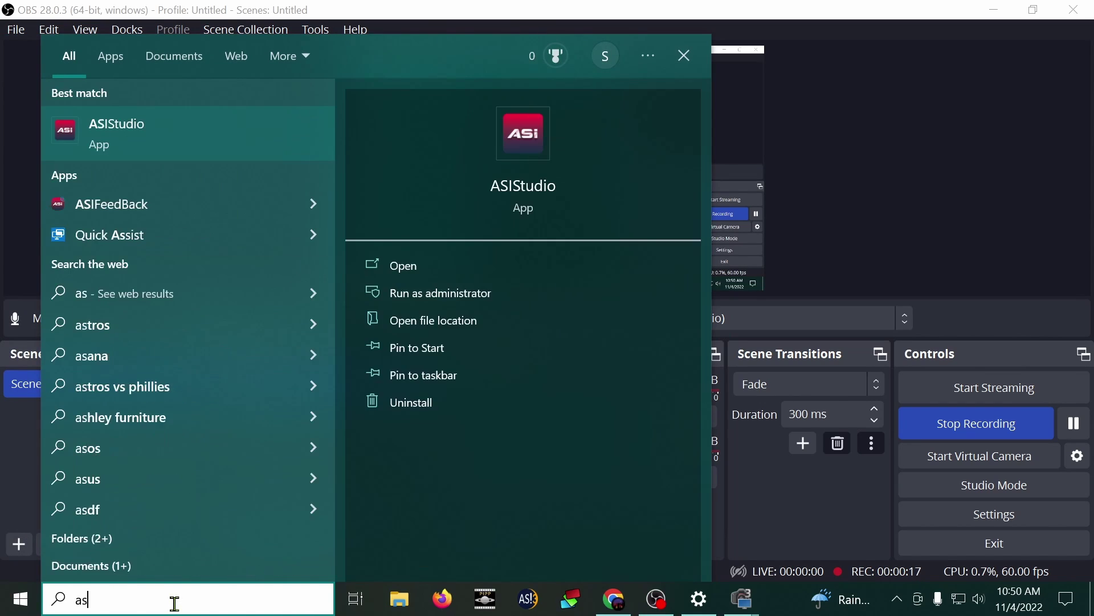
click(129, 145)
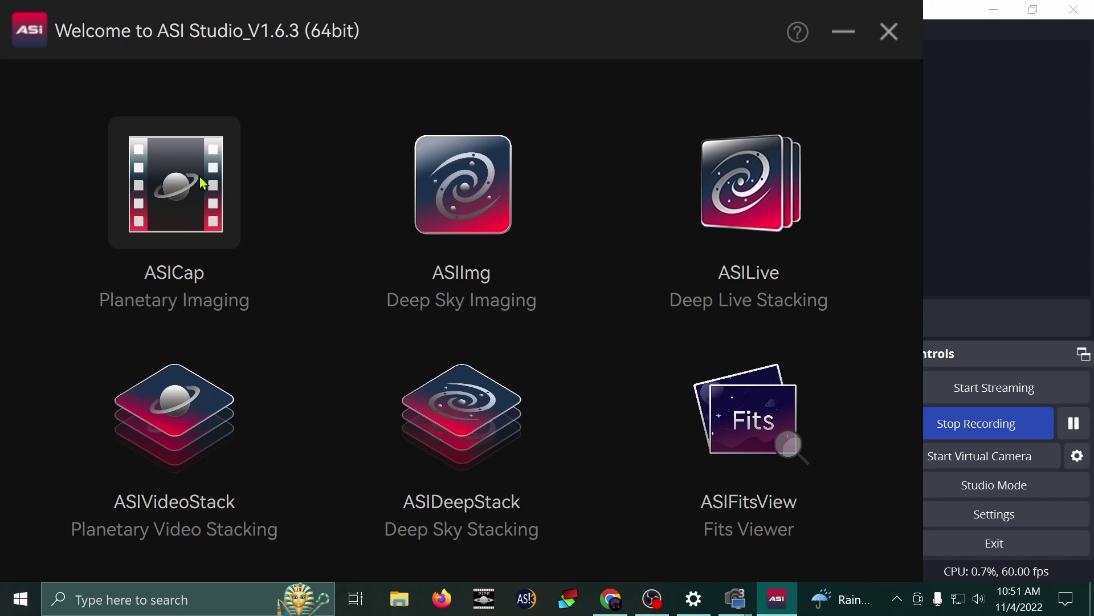
Launch ASICap from ASI Studio, maximize its window, and show the camera list.
click(170, 182)
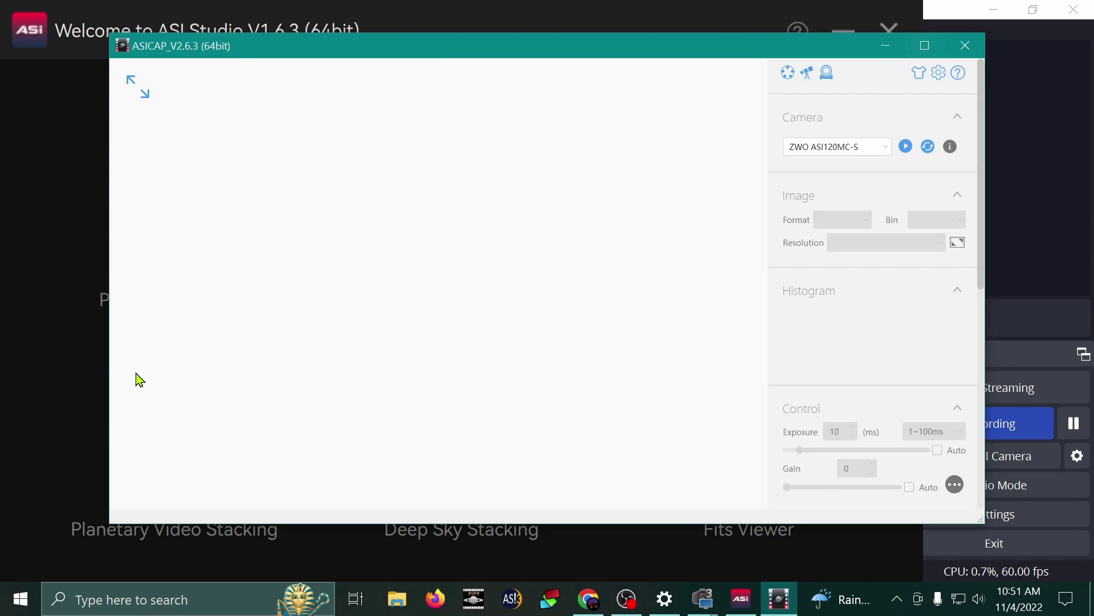
drag(356, 62, 374, 91)
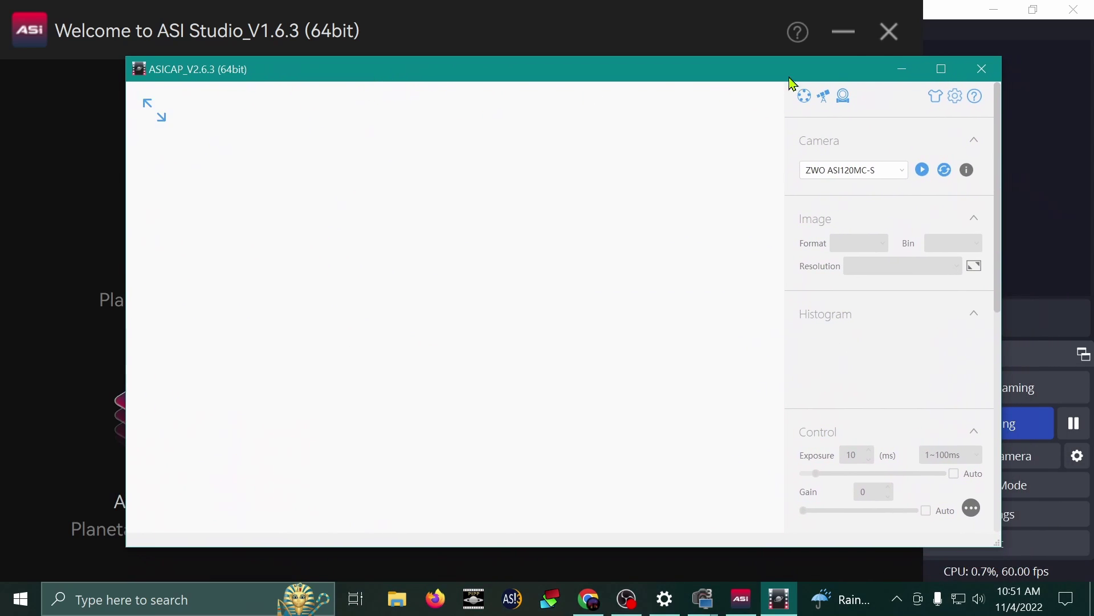
click(942, 68)
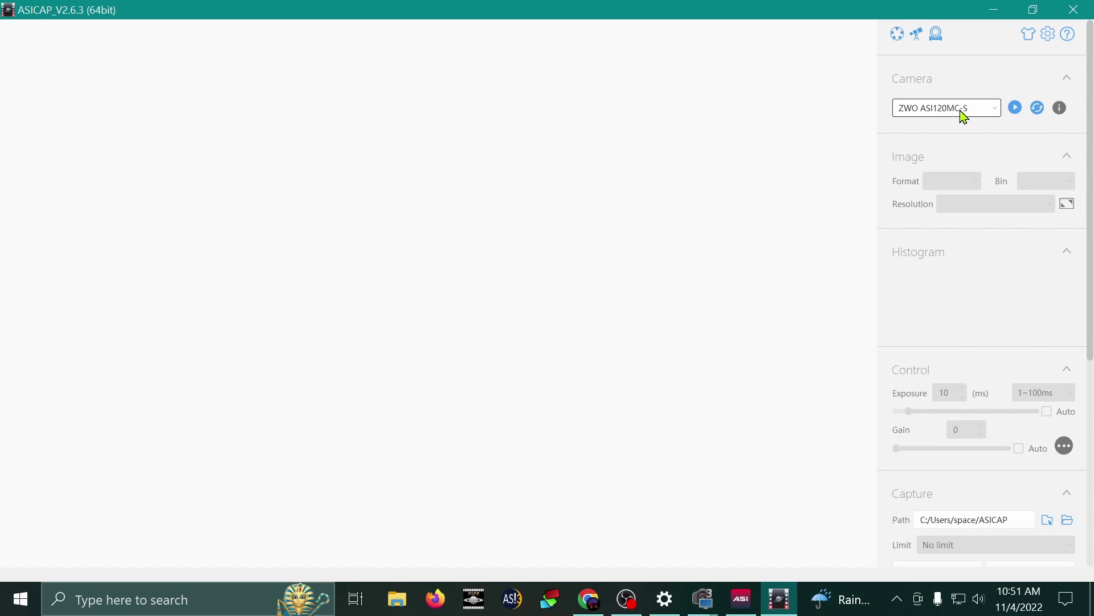
click(993, 112)
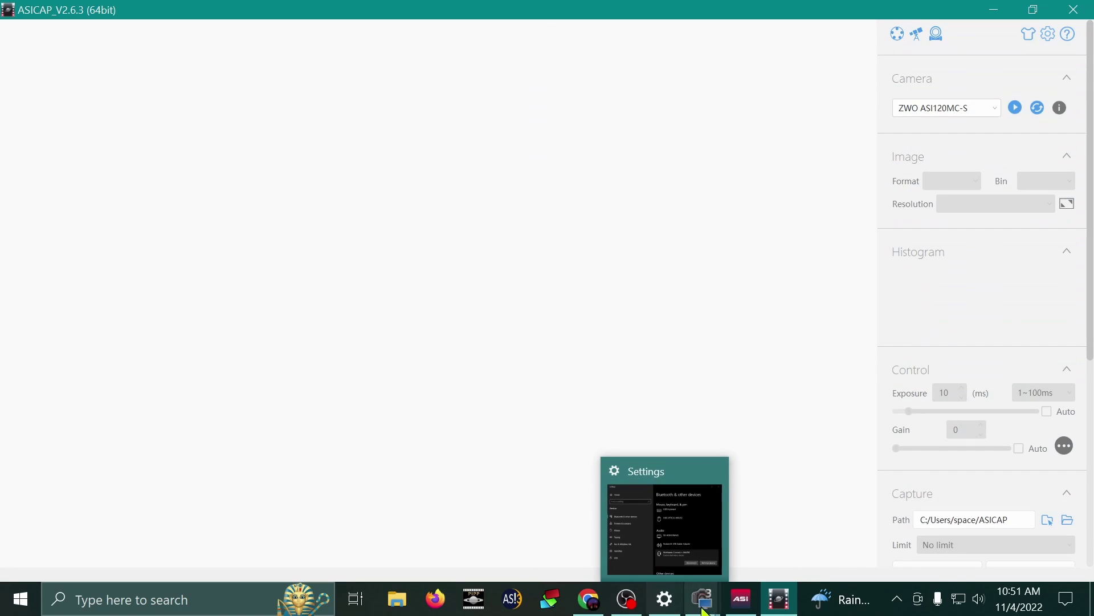
Bring Remote Live View forward and move it left beside ASICAP.
mouse_move(709, 611)
click(741, 519)
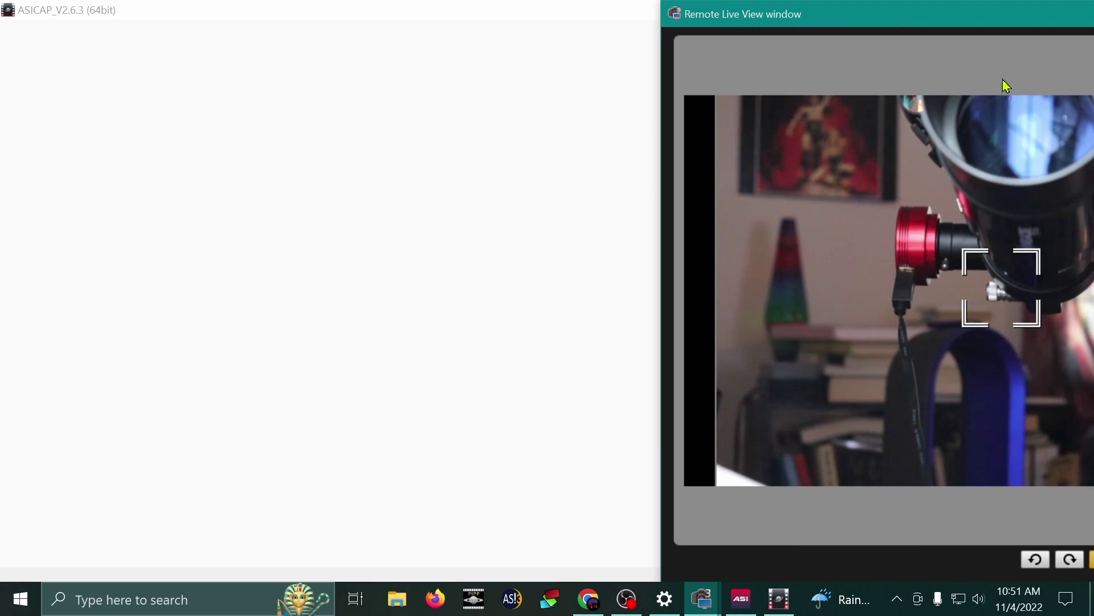
drag(994, 18, 906, 24)
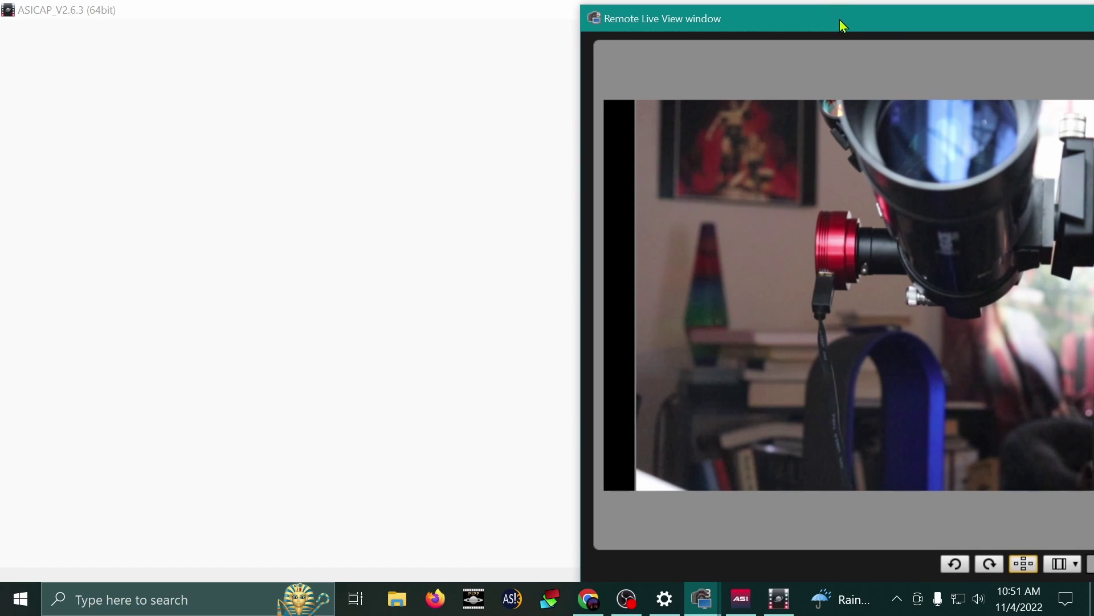
drag(841, 24, 840, 20)
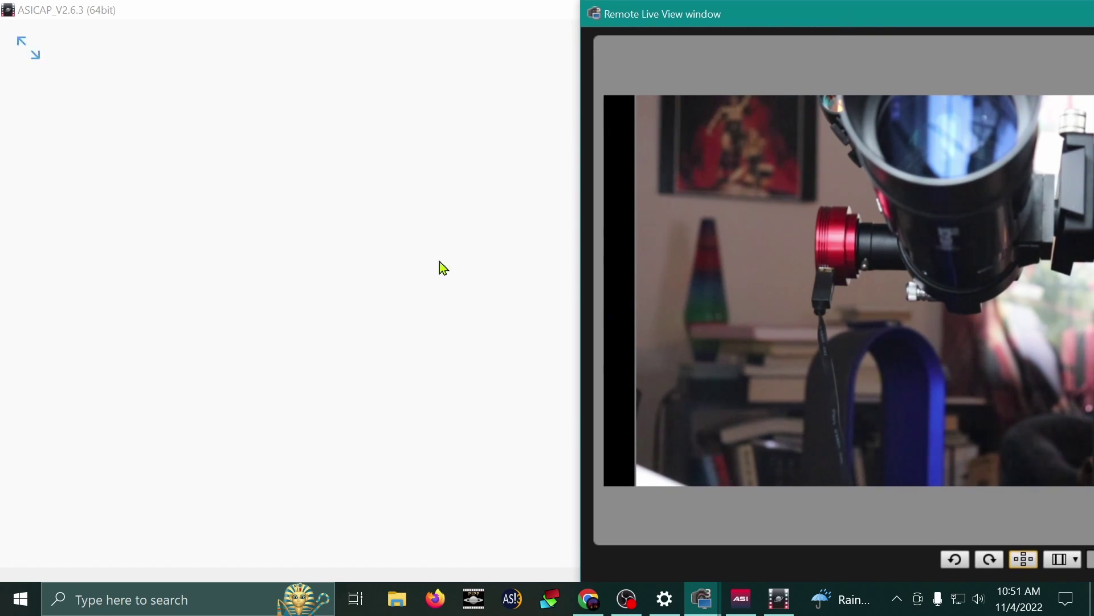
Select the ZWO ASI120MC-S in ASICAP and connect it for a RAW8 1280*960 live preview.
click(433, 156)
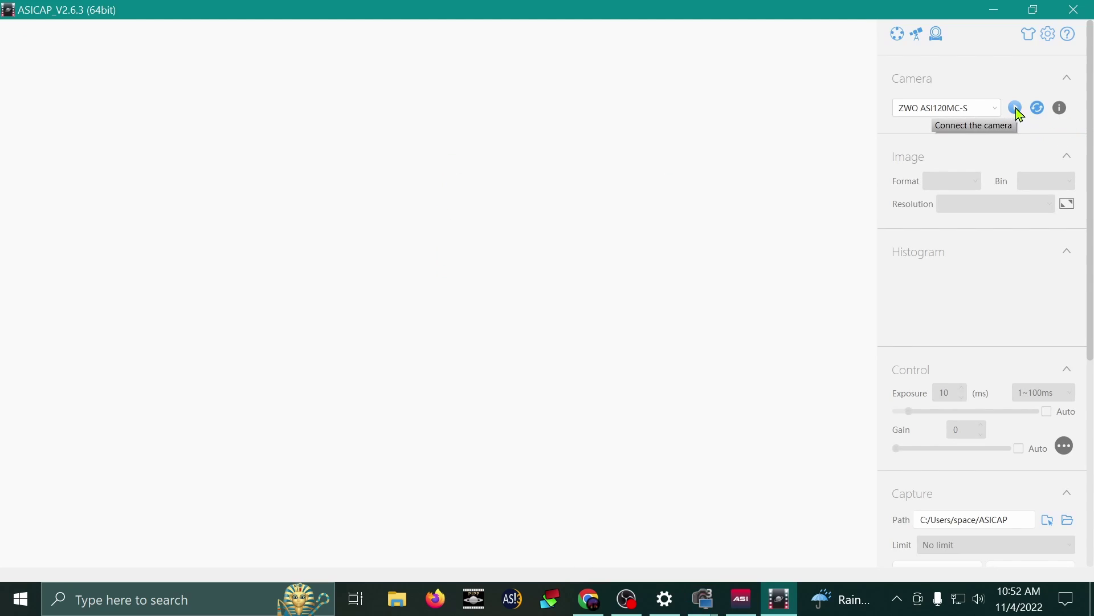
click(896, 111)
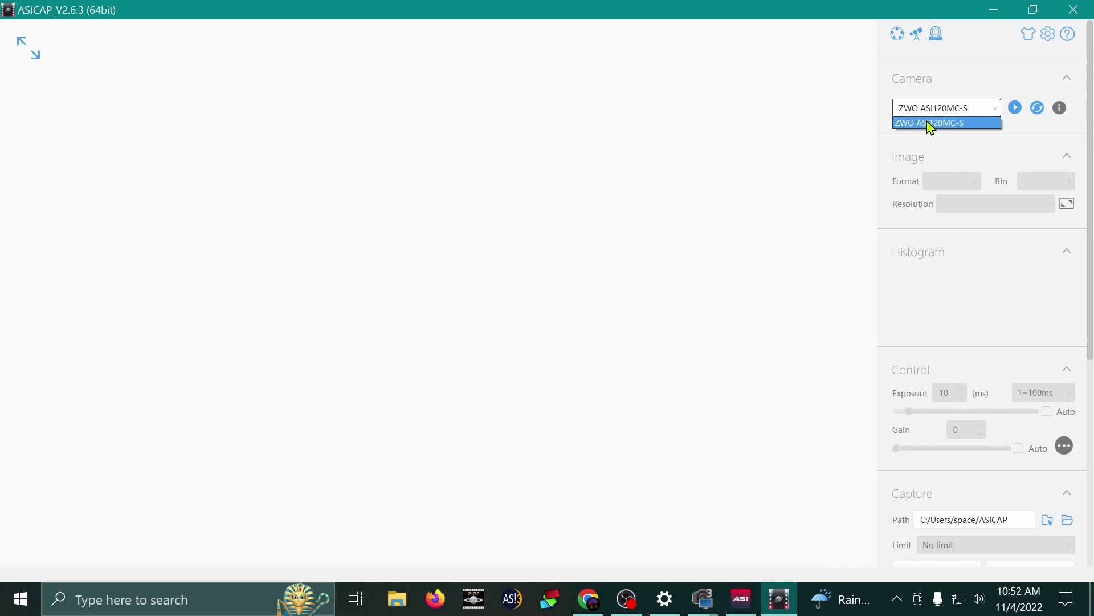
click(943, 124)
click(1014, 107)
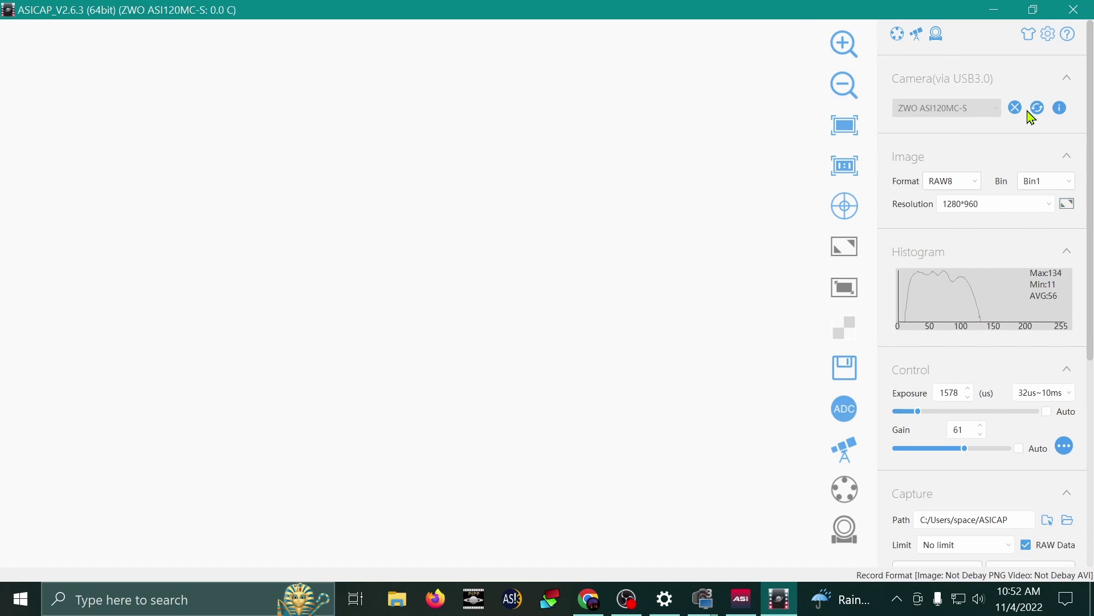
mouse_move(777, 171)
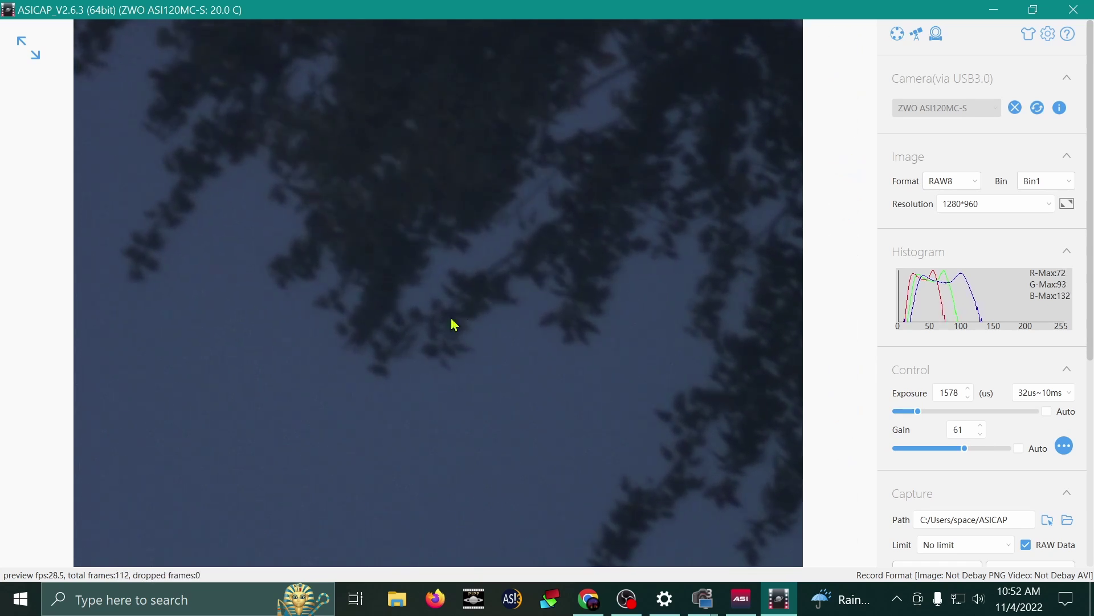
mouse_move(899, 488)
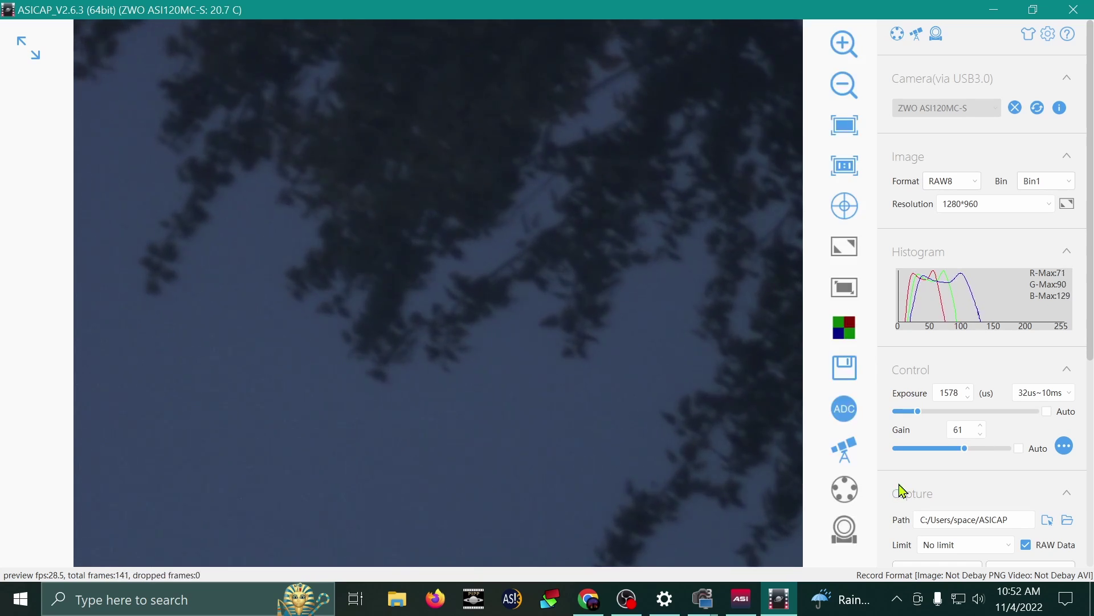
click(702, 599)
Check the telescope feed in Remote Live View, then return to the ASICAP tree preview.
click(739, 554)
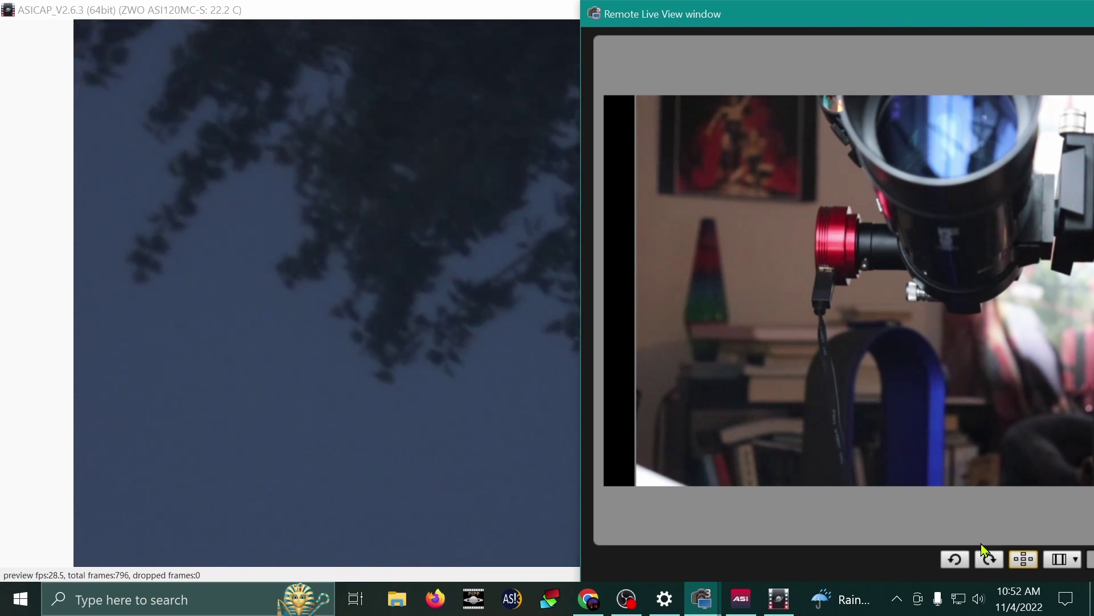
click(418, 13)
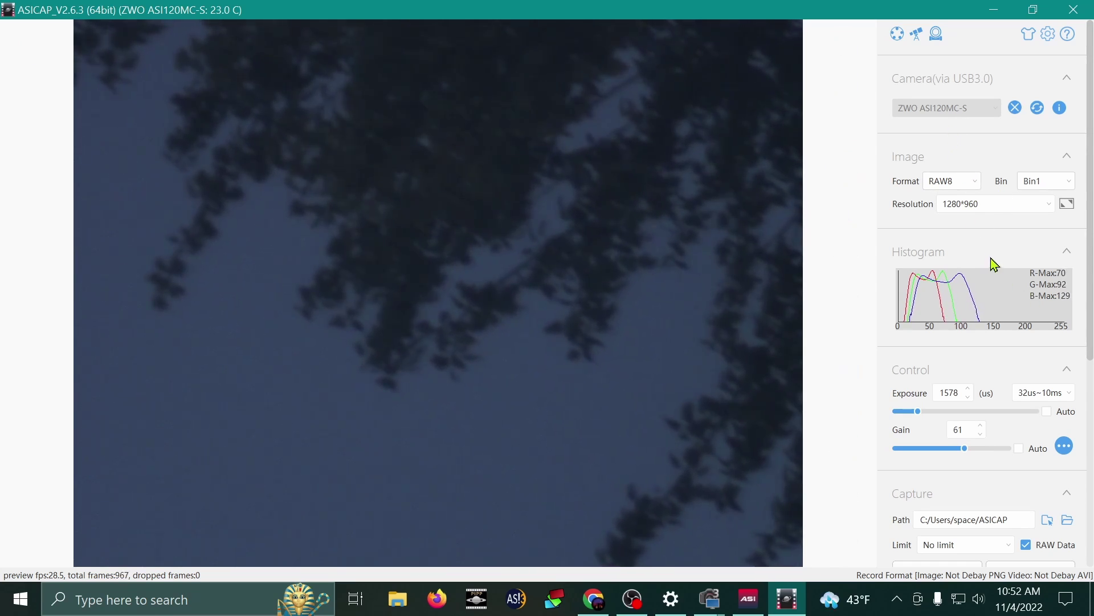
click(969, 429)
scroll(972, 430, down, 1)
scroll(972, 430, up, 1)
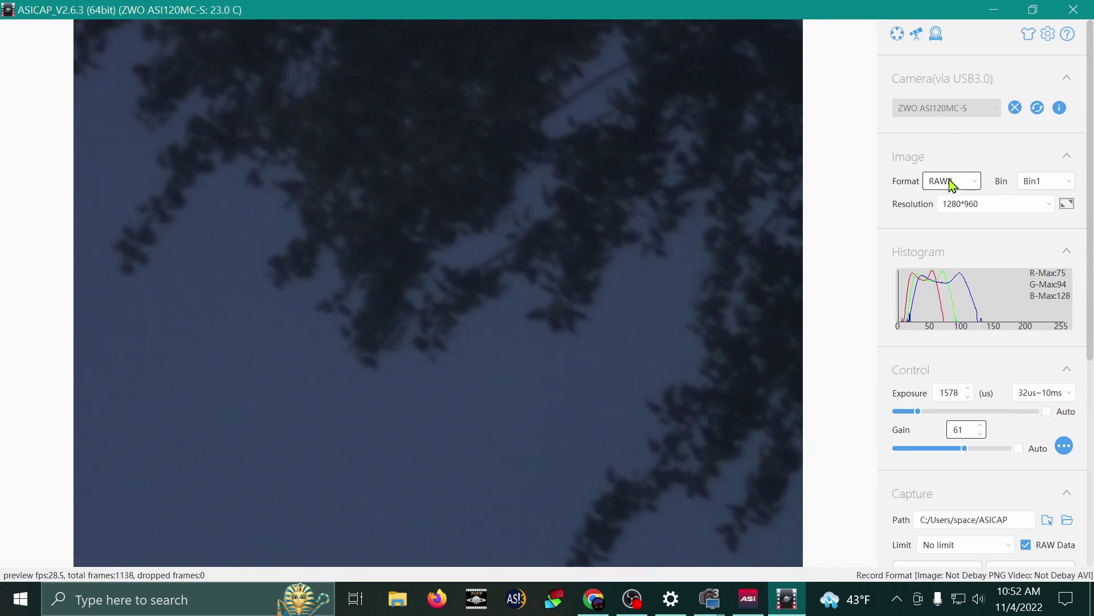
click(953, 186)
click(936, 171)
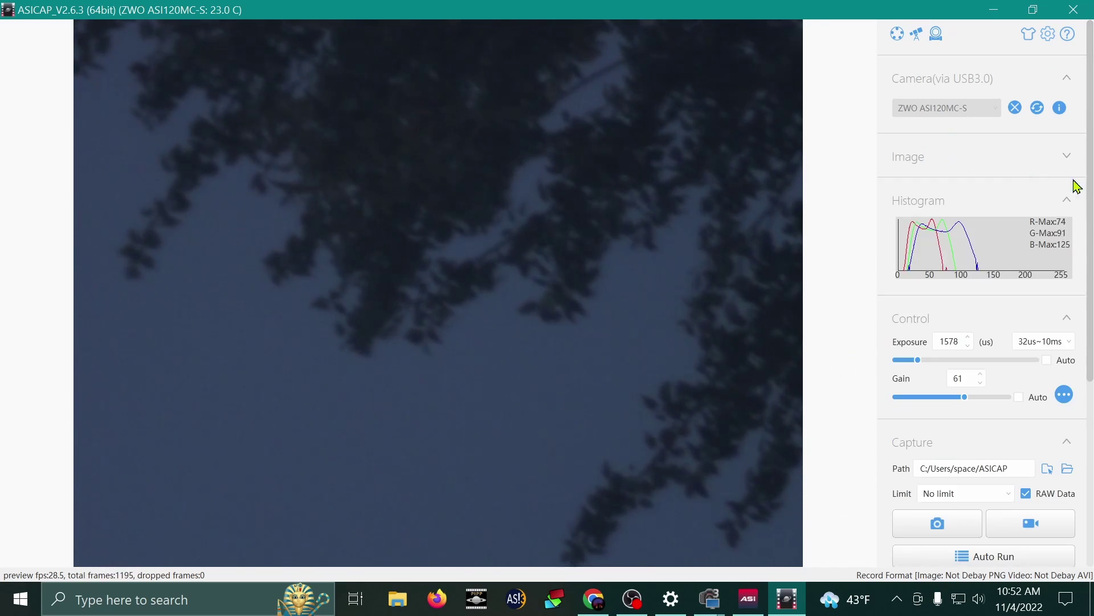
click(1067, 160)
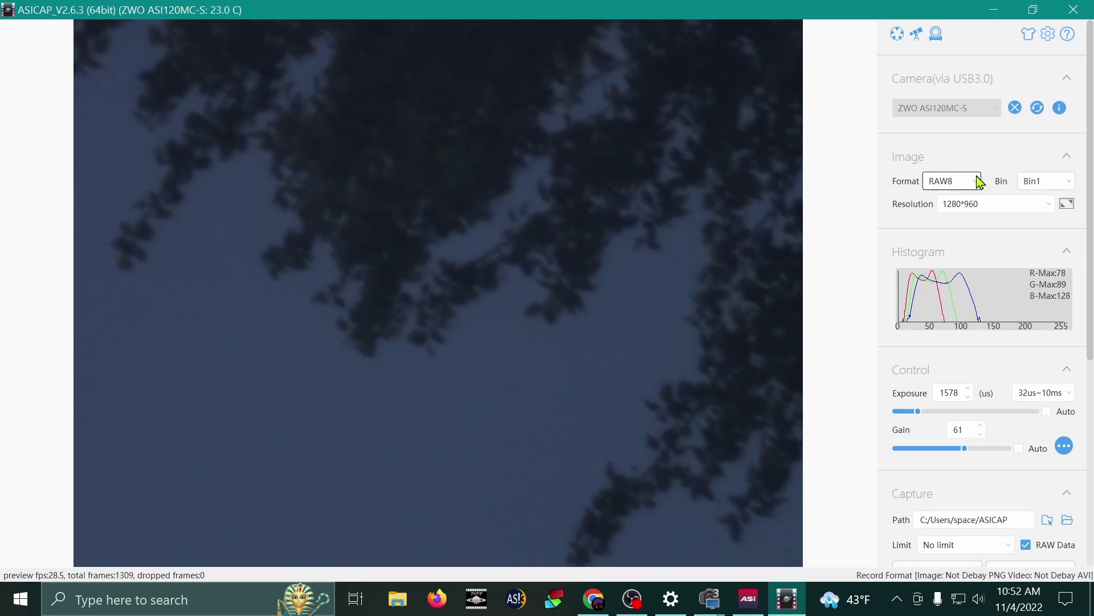
scroll(928, 239, down, 2)
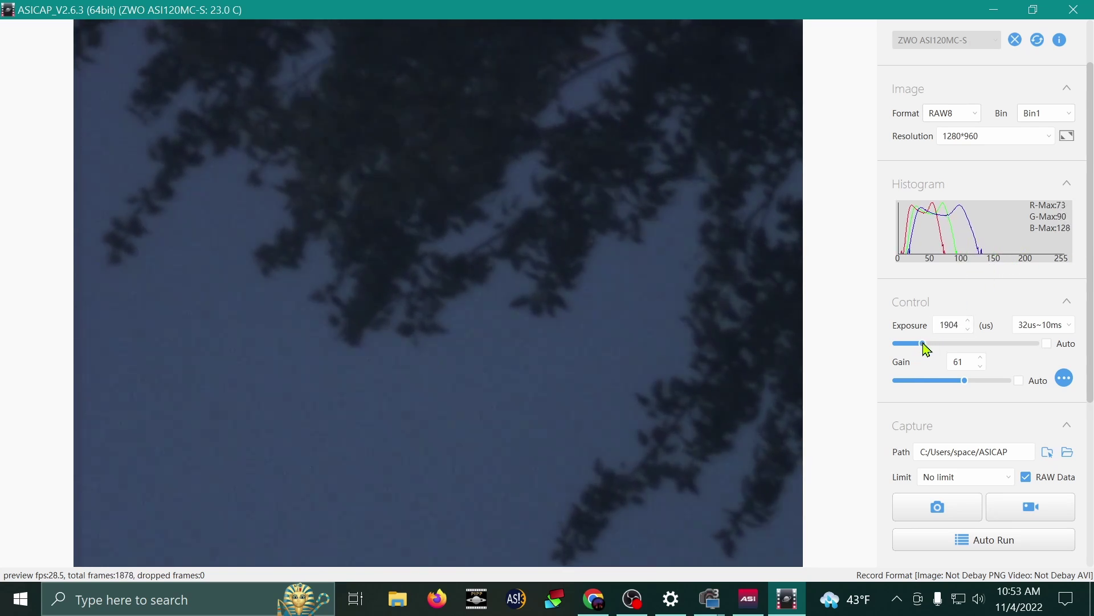
Slide the exposure up and down, comparing brighter and darker tree previews.
drag(925, 345, 964, 343)
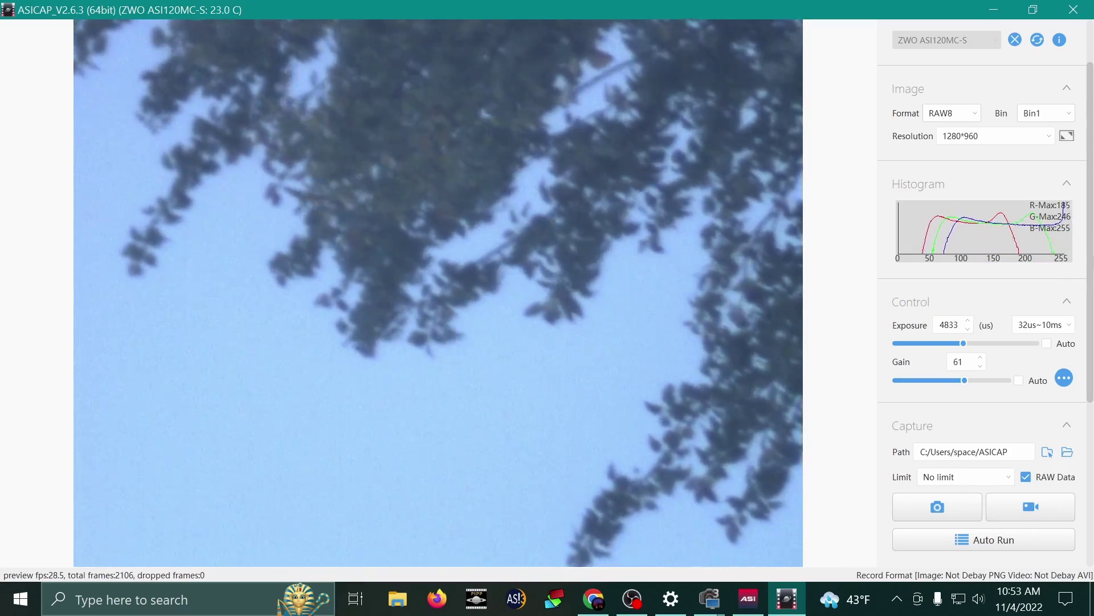
mouse_move(381, 442)
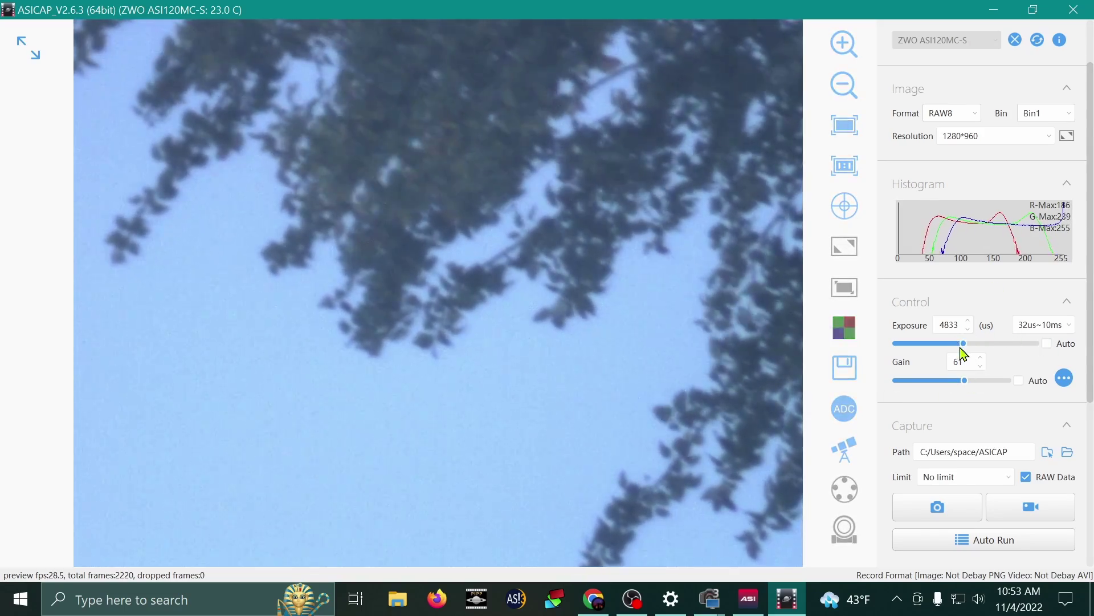
click(957, 344)
drag(958, 344, 904, 343)
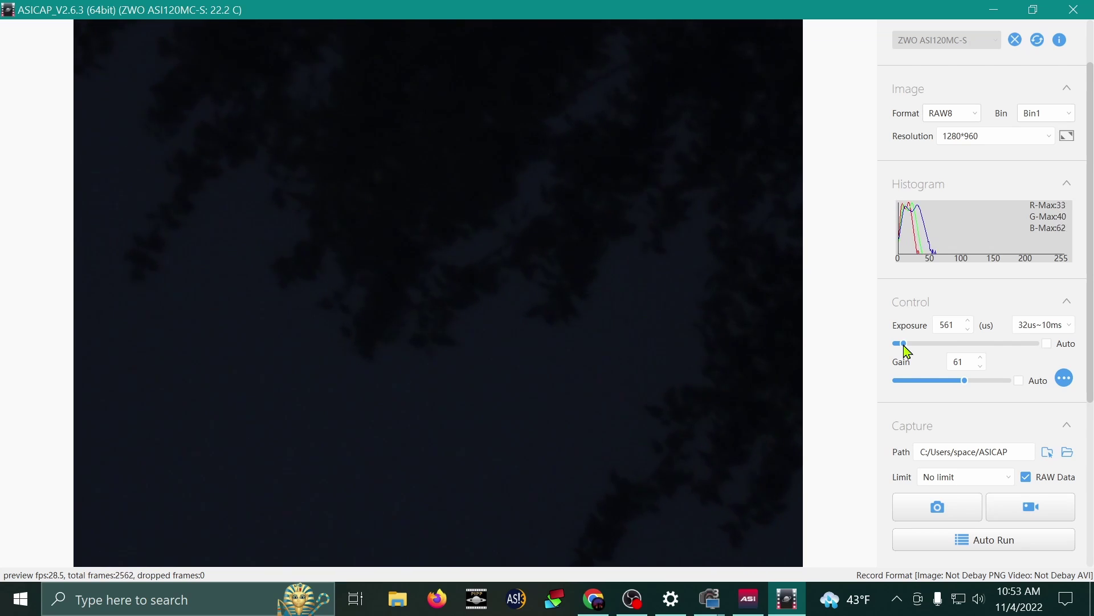
drag(905, 344, 911, 345)
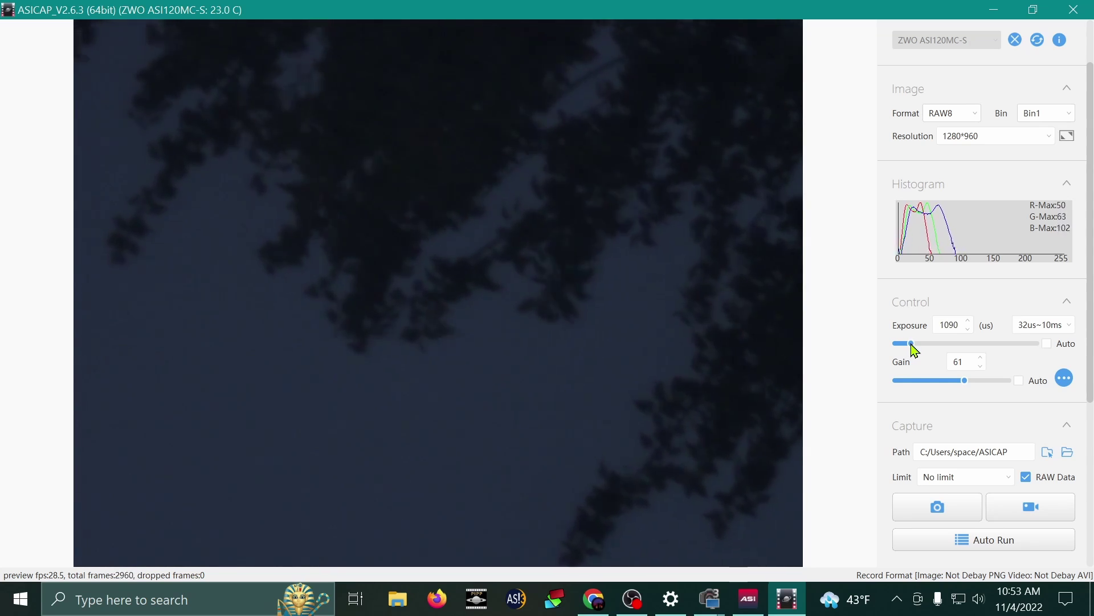
drag(912, 344, 907, 344)
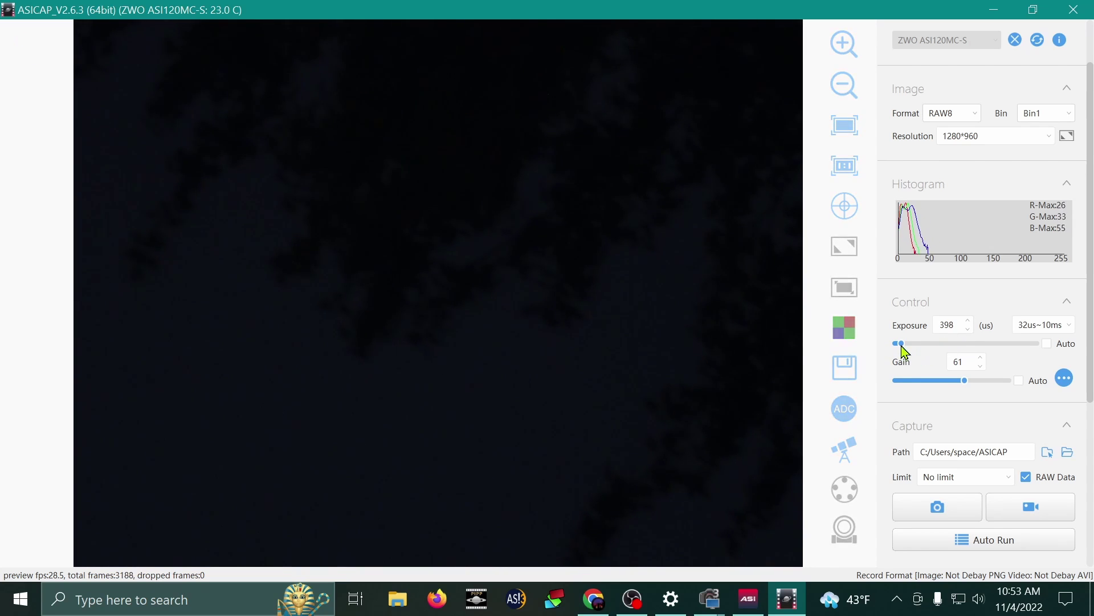
mouse_move(899, 343)
mouse_down()
mouse_move(928, 344)
mouse_move(906, 344)
mouse_up()
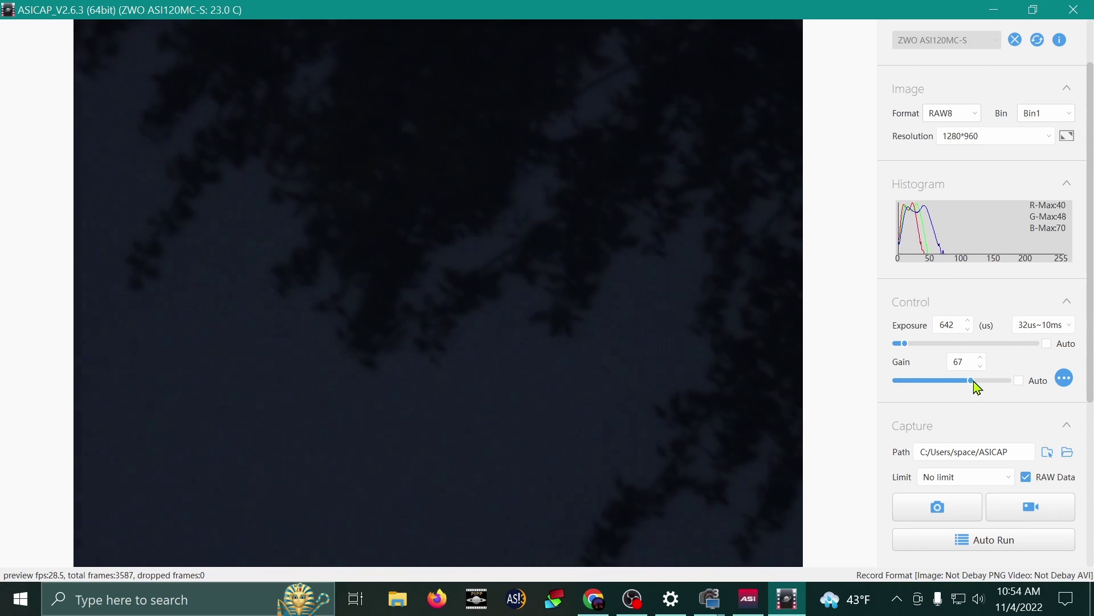
drag(987, 381, 1021, 384)
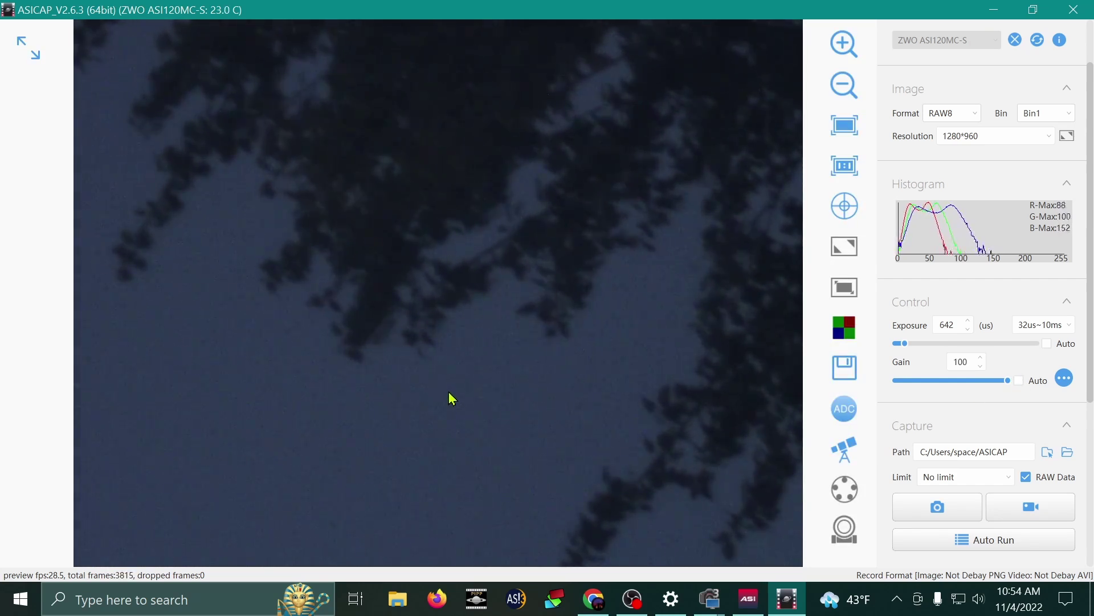
Zoom the live preview in five steps to magnify the branches.
click(843, 45)
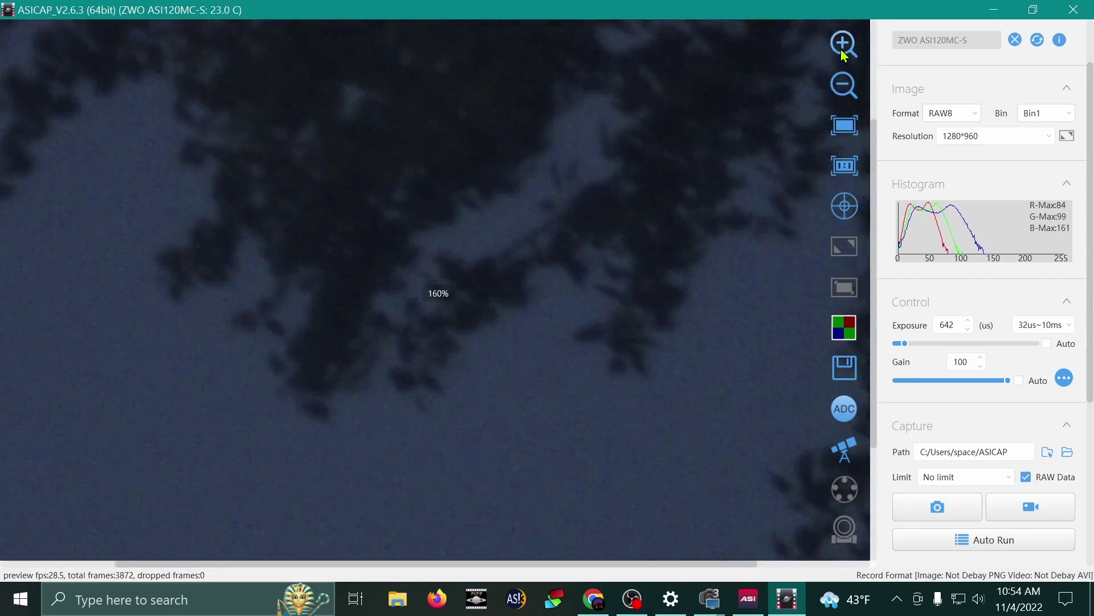
click(843, 45)
click(843, 45)
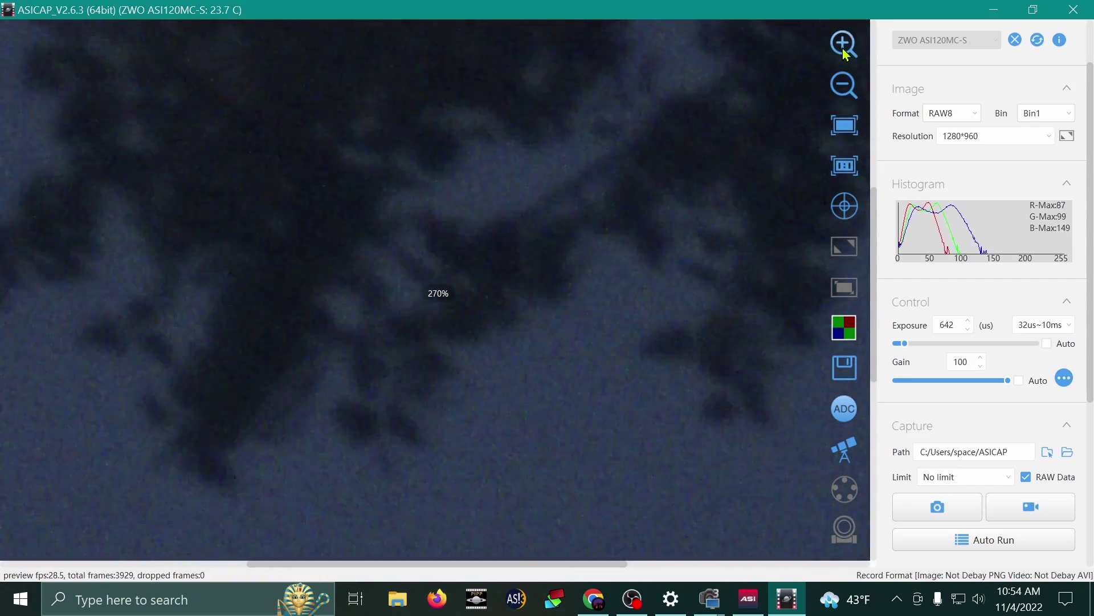
click(843, 44)
click(843, 44)
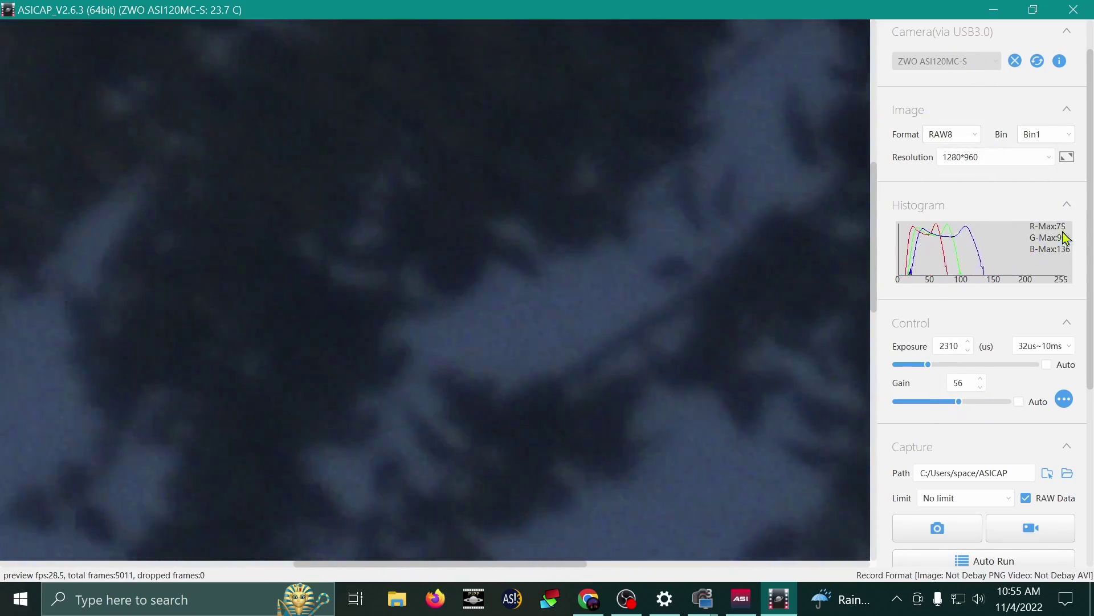
Fit the whole camera frame back in the preview and scroll down the settings panel.
scroll(1089, 205, down, 4)
scroll(1092, 213, up, 3)
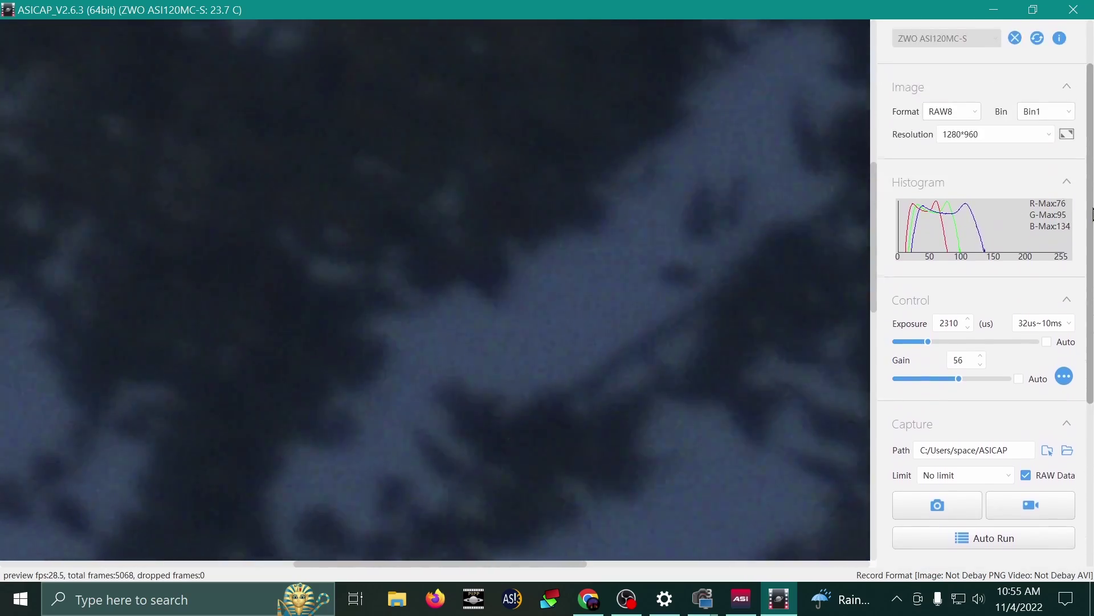
scroll(1092, 213, up, 1)
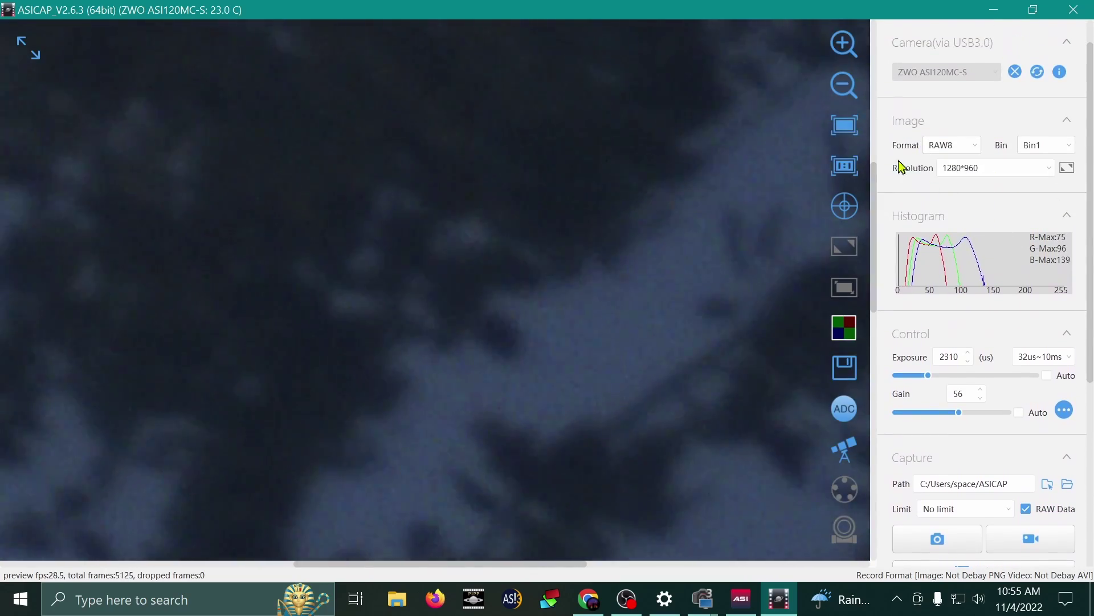
click(842, 138)
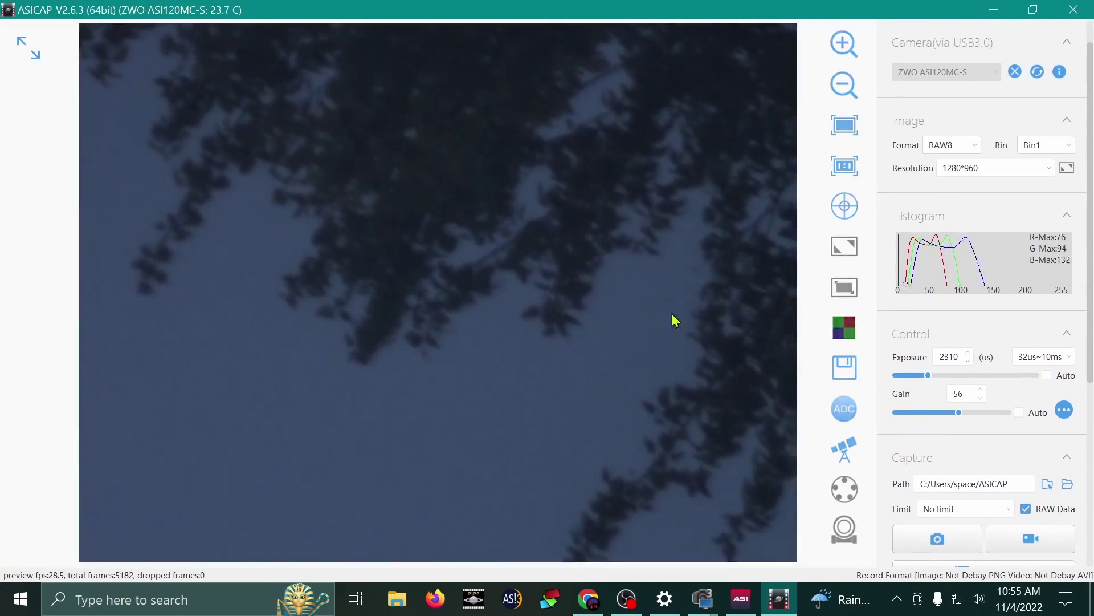
scroll(1091, 216, down, 1)
scroll(1092, 216, down, 3)
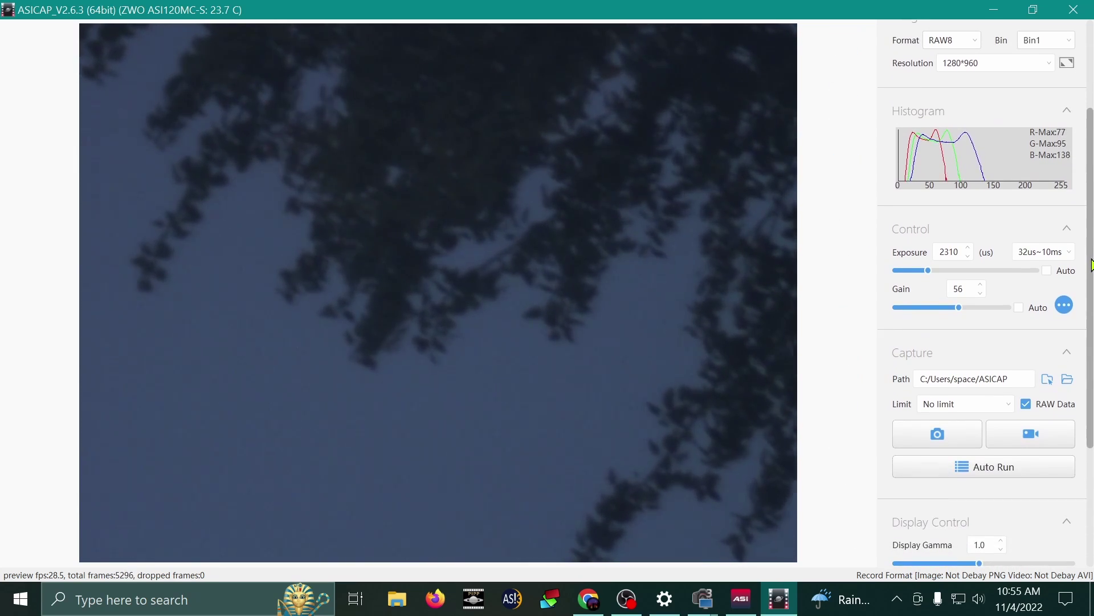
scroll(1092, 264, down, 1)
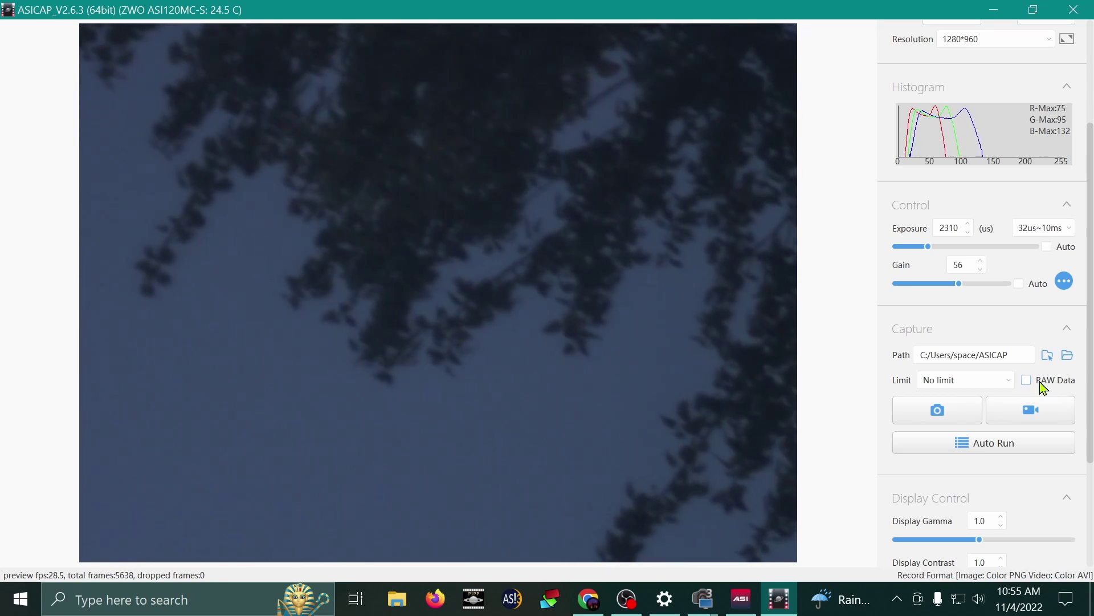
mouse_move(1006, 454)
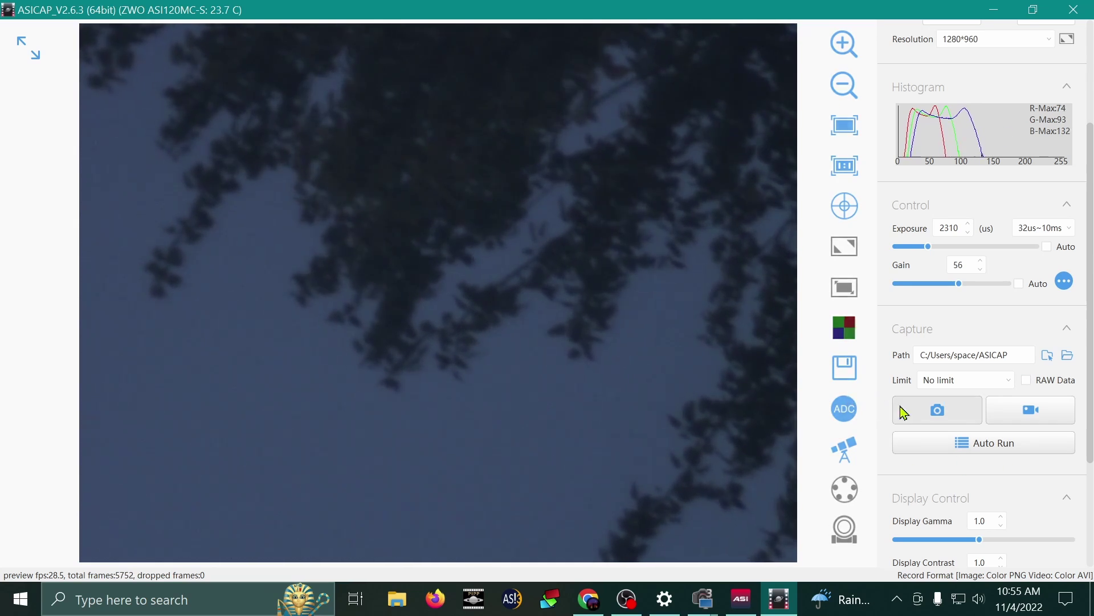
click(944, 382)
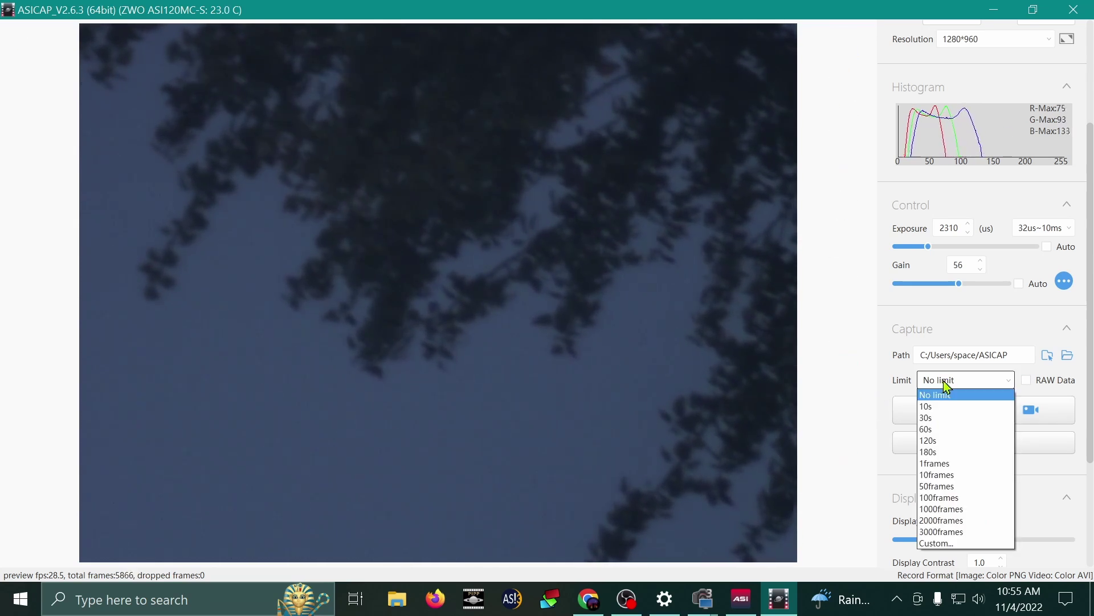
click(946, 397)
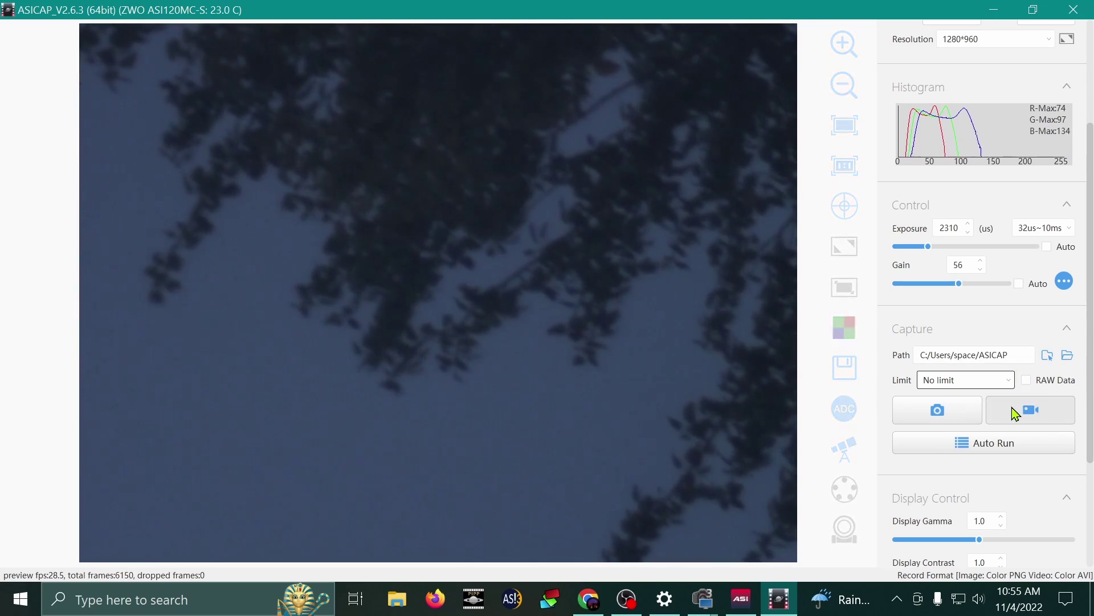
click(1052, 417)
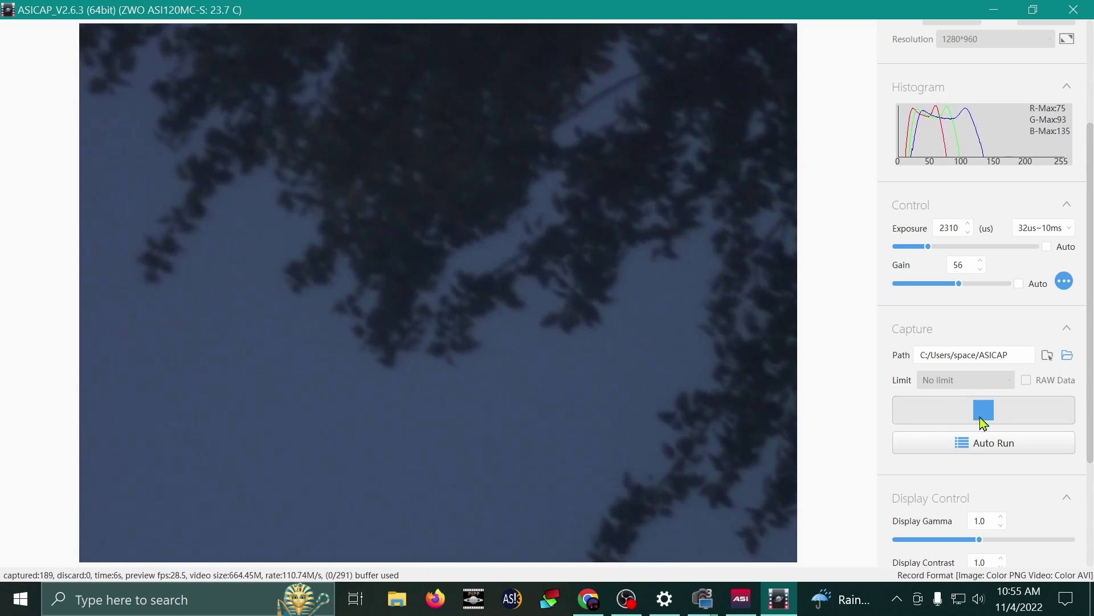
click(1004, 420)
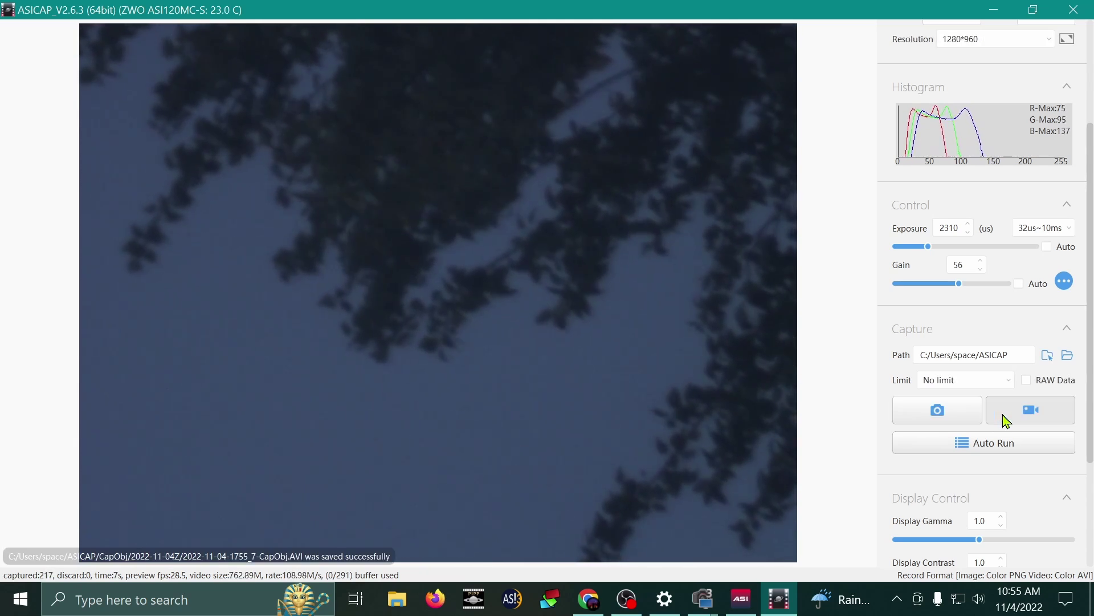
Open the capture directory, then the CapObj folder and its 2022-11-04Z subfolder.
click(1068, 357)
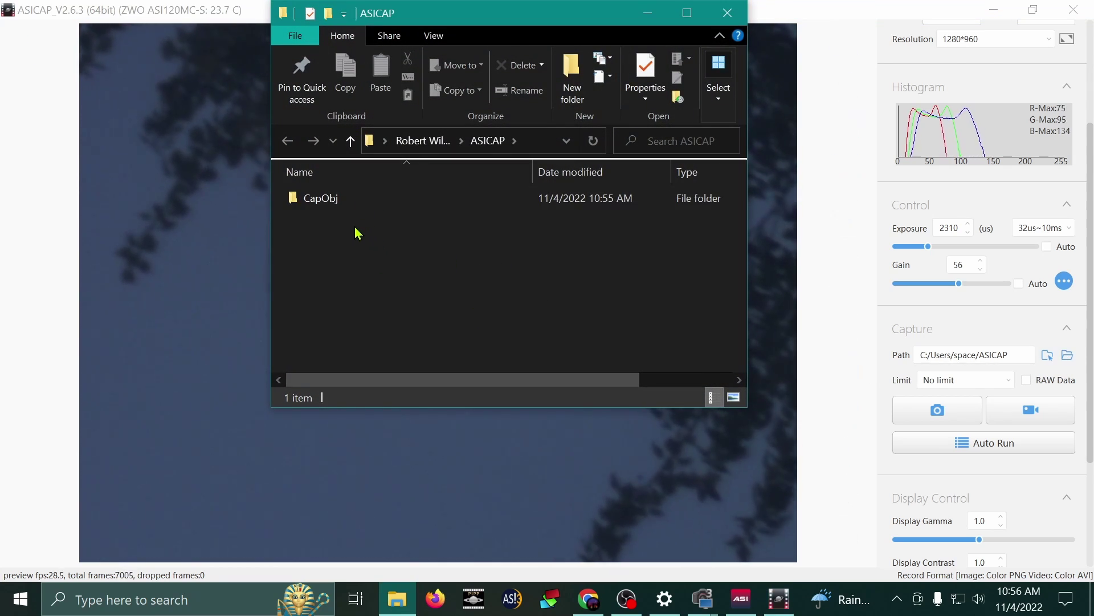
mouse_move(334, 203)
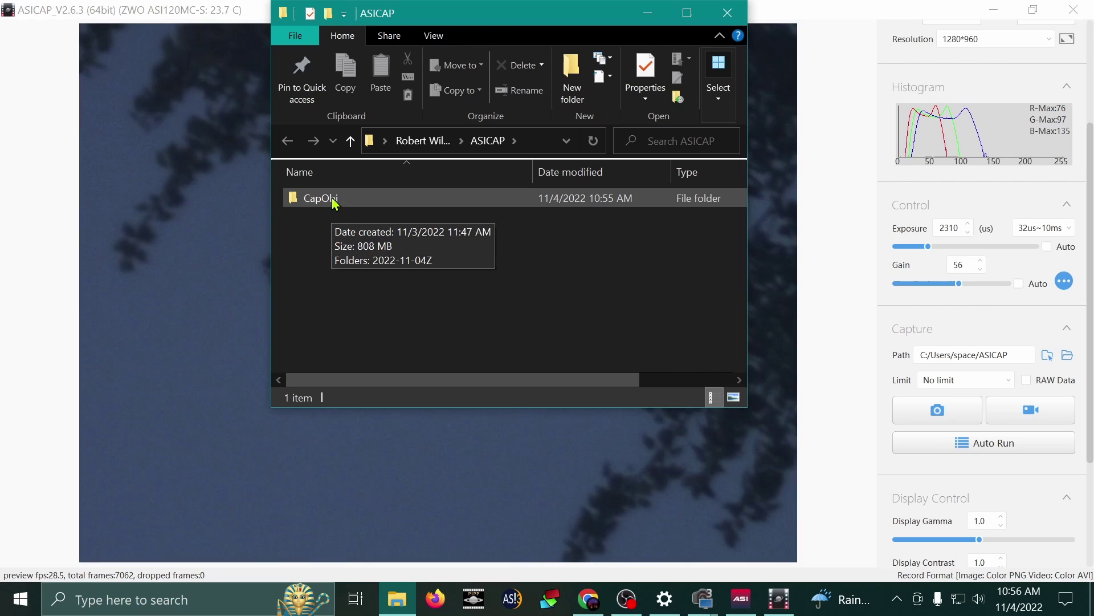
click(367, 203)
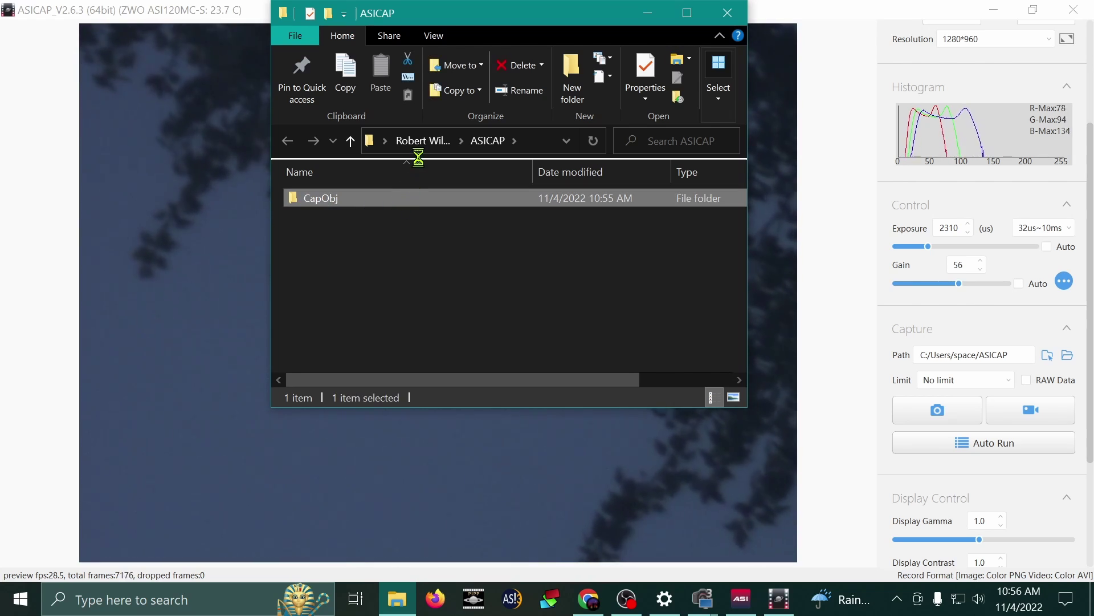
right_click(359, 199)
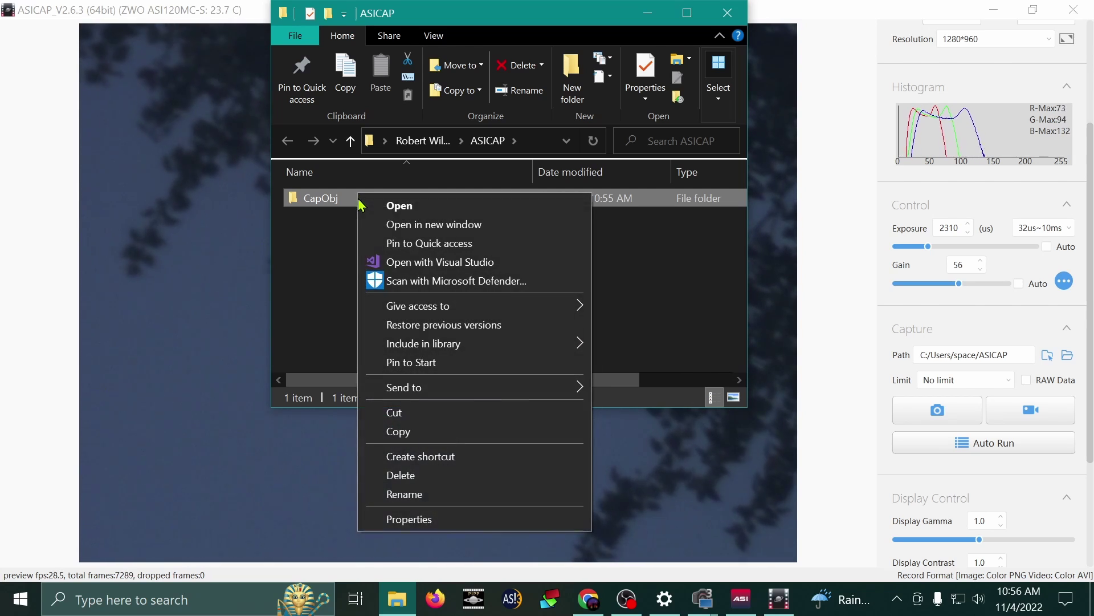
click(389, 206)
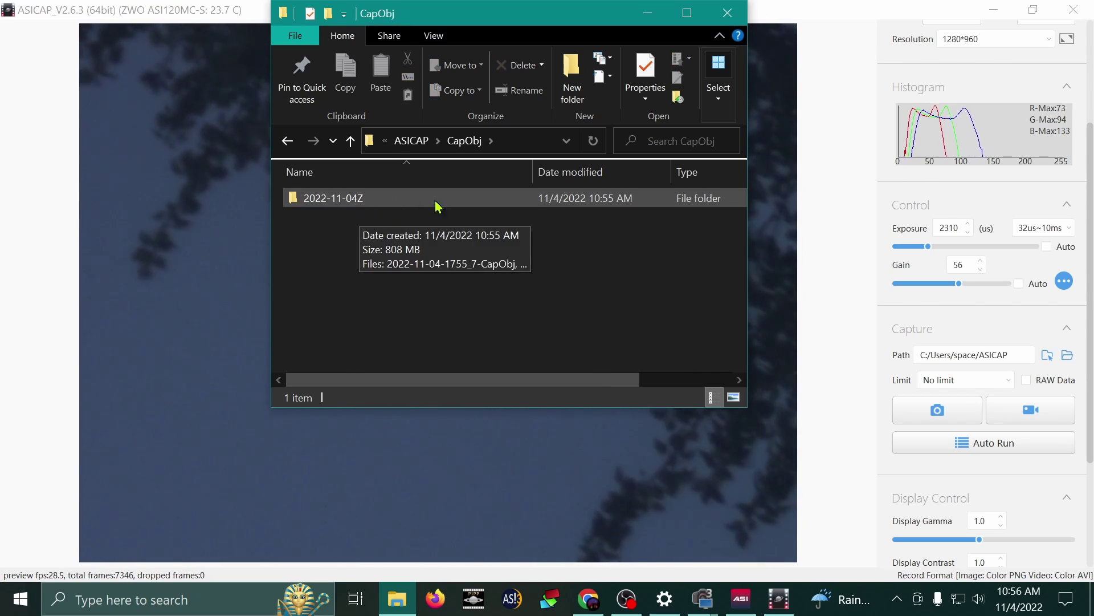
click(453, 206)
right_click(452, 201)
click(483, 215)
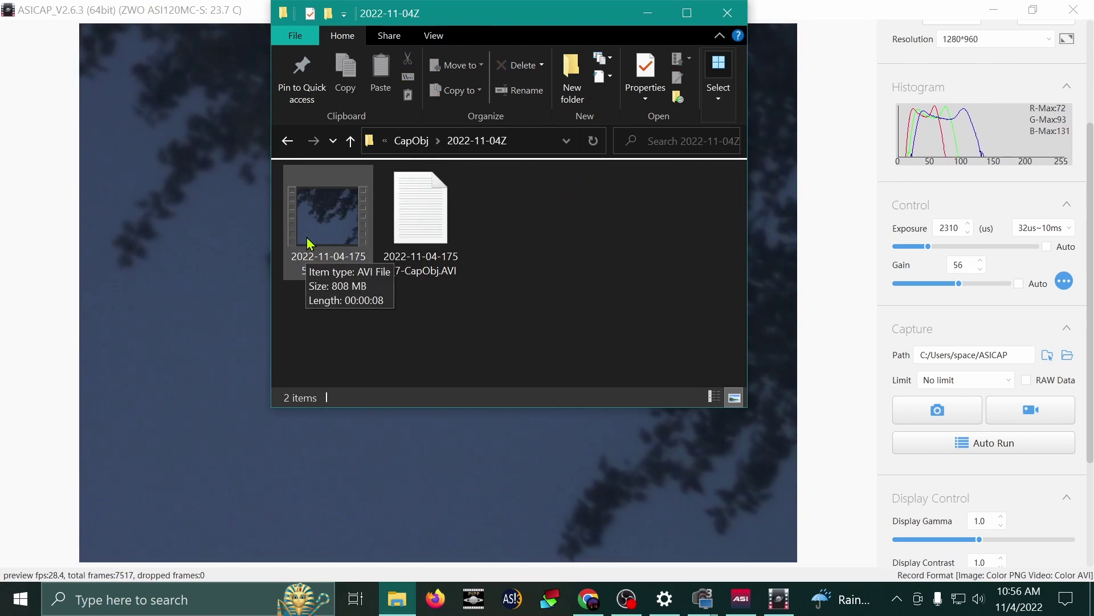
Make a new folder named AVI and drag both recorded capture files into it.
right_click(561, 248)
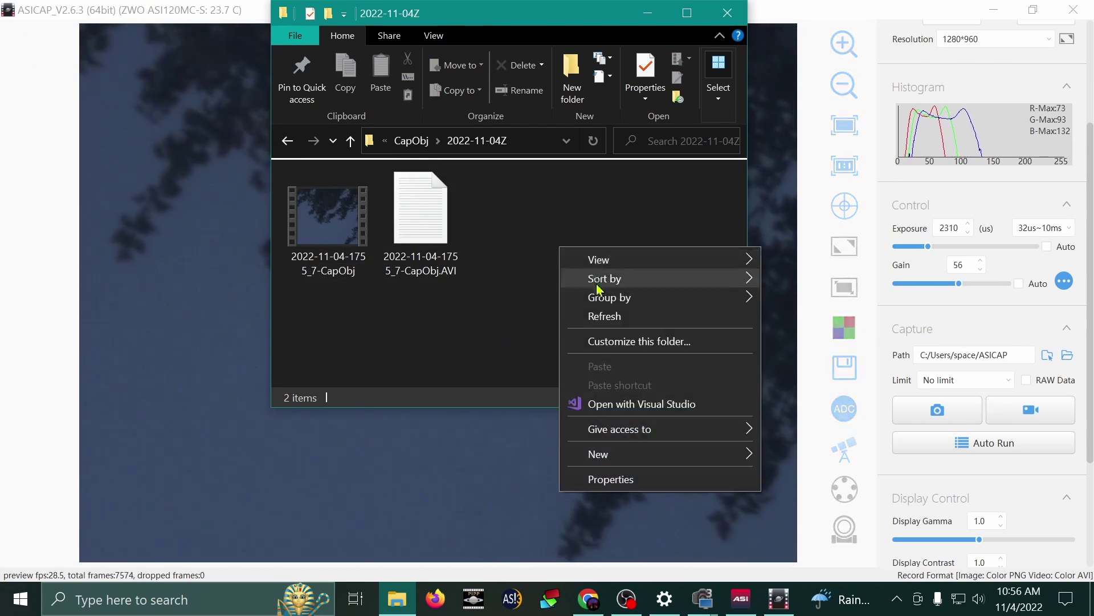
mouse_move(692, 454)
click(893, 206)
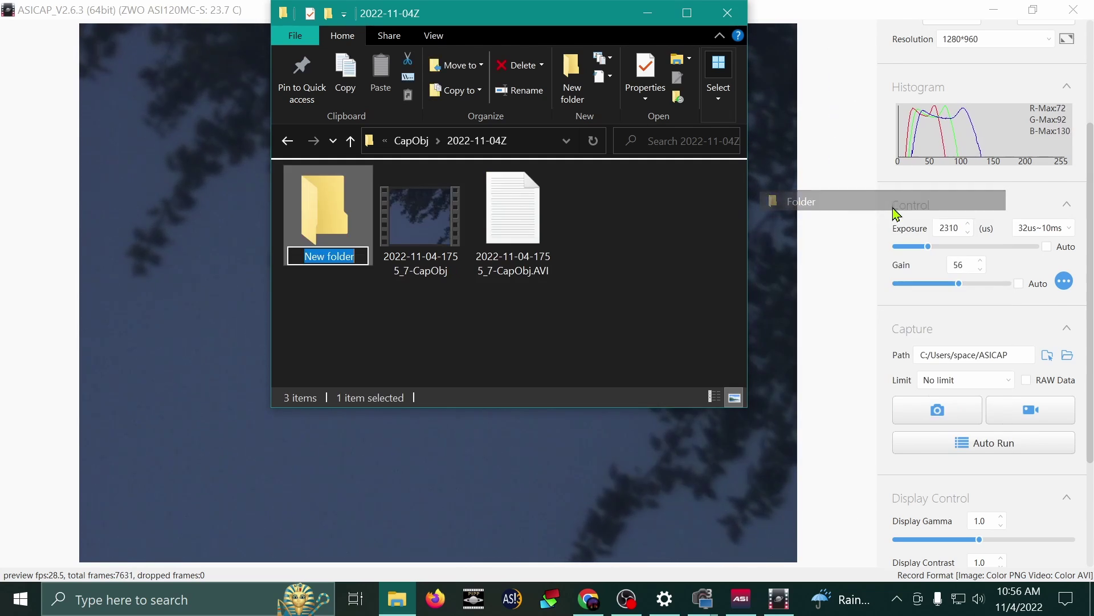
text(AVI)
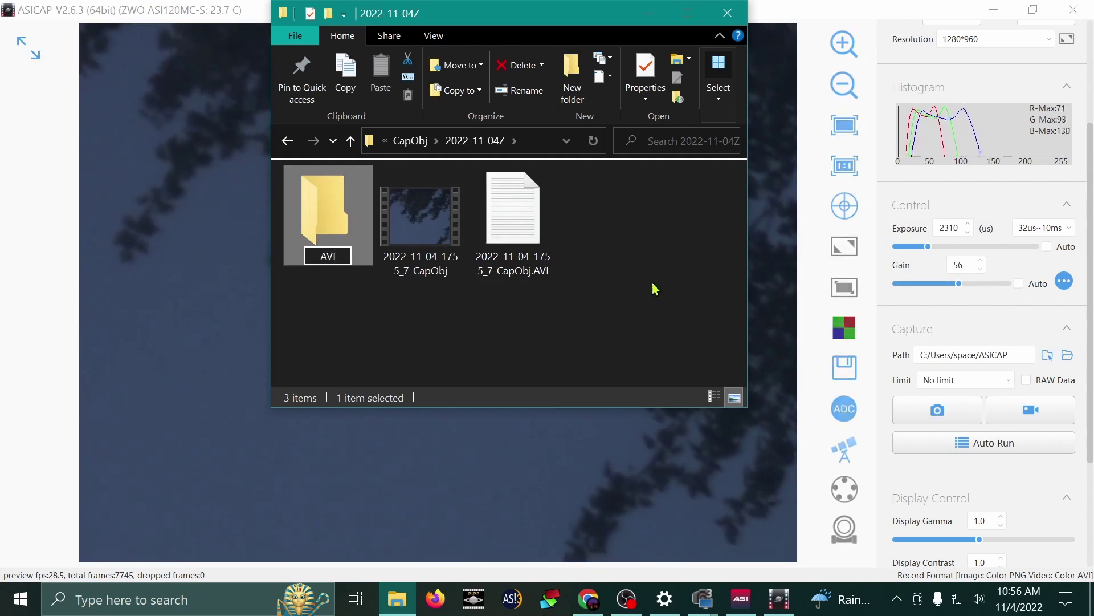
drag(649, 313, 348, 226)
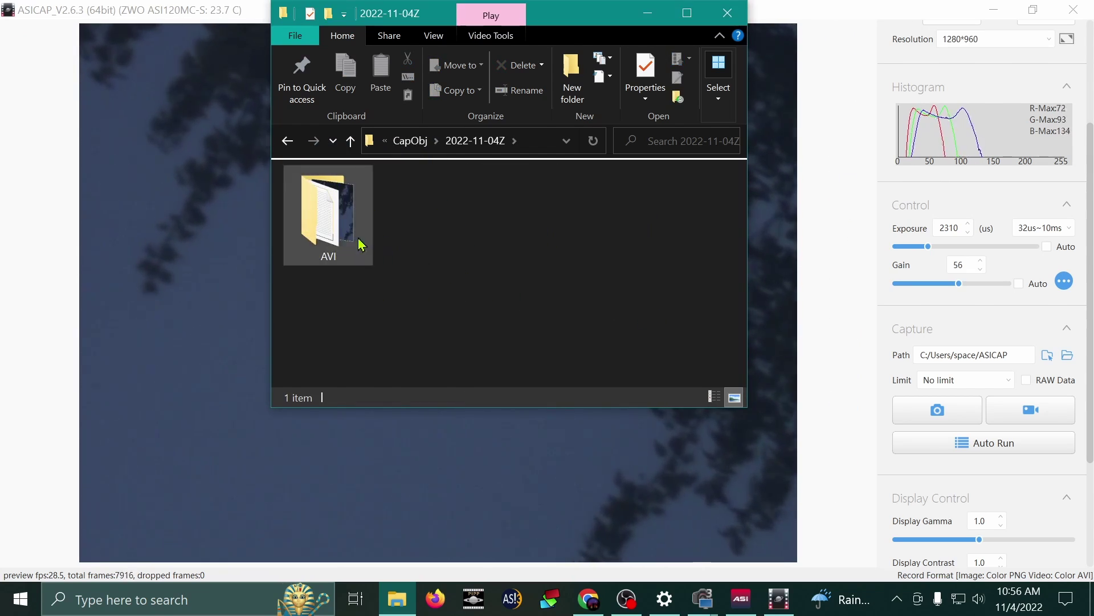
mouse_move(356, 260)
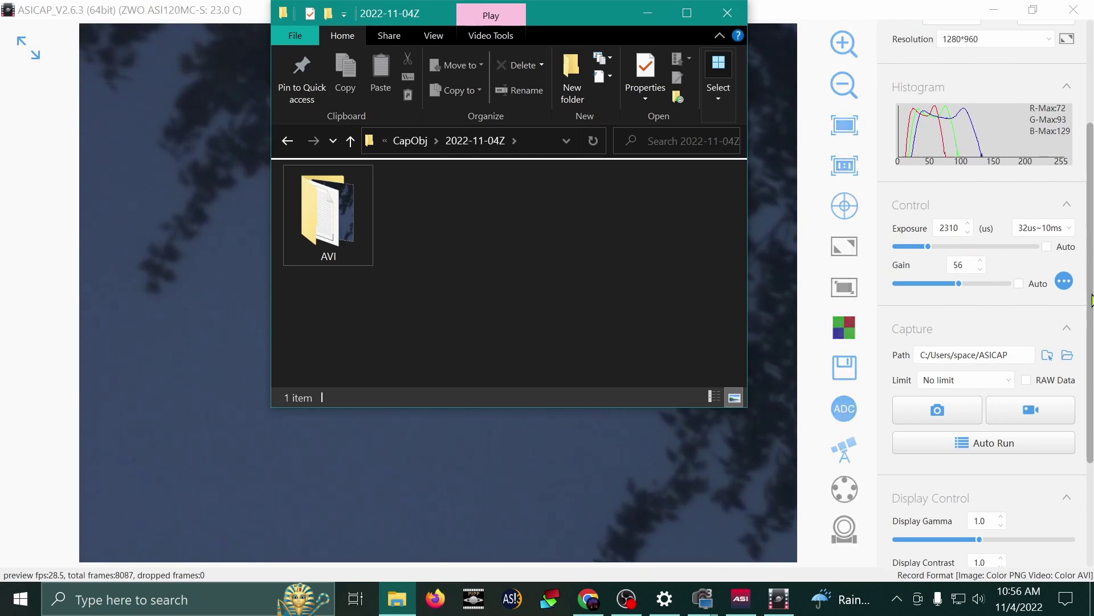
Back in ASICAP, enable raw data recording and start recording a raw video.
key(alt+Tab)
scroll(983, 342, down, 3)
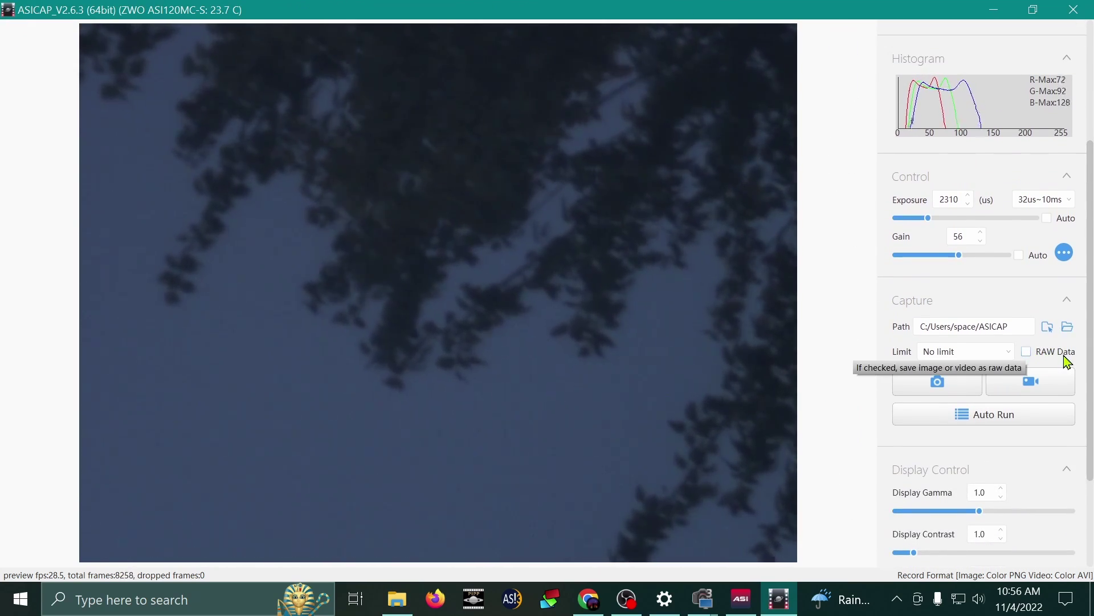
click(1027, 353)
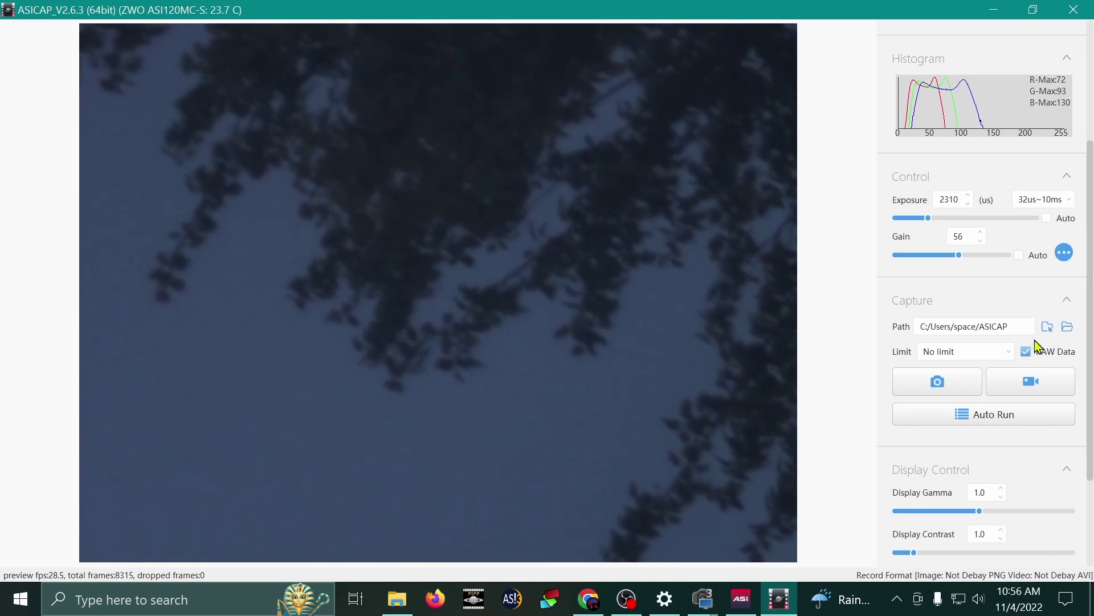
mouse_move(860, 103)
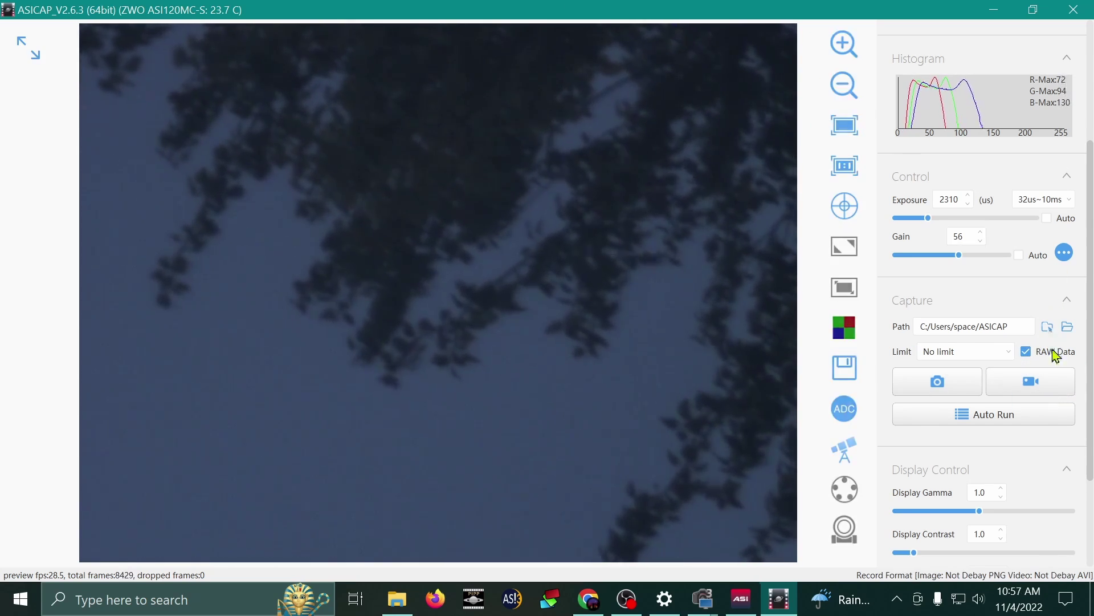
click(1057, 388)
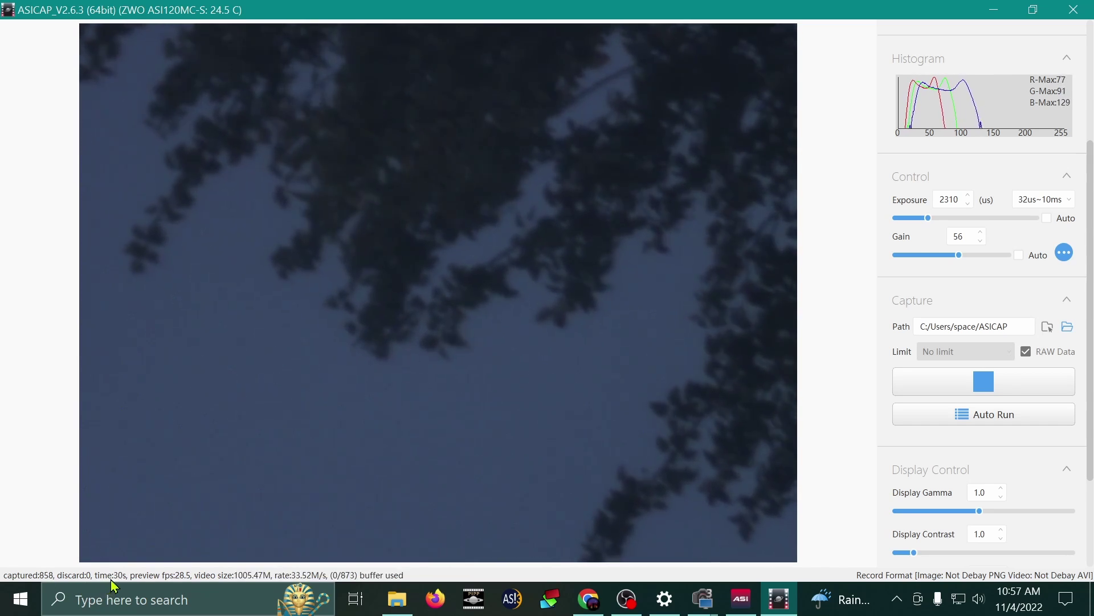
click(984, 382)
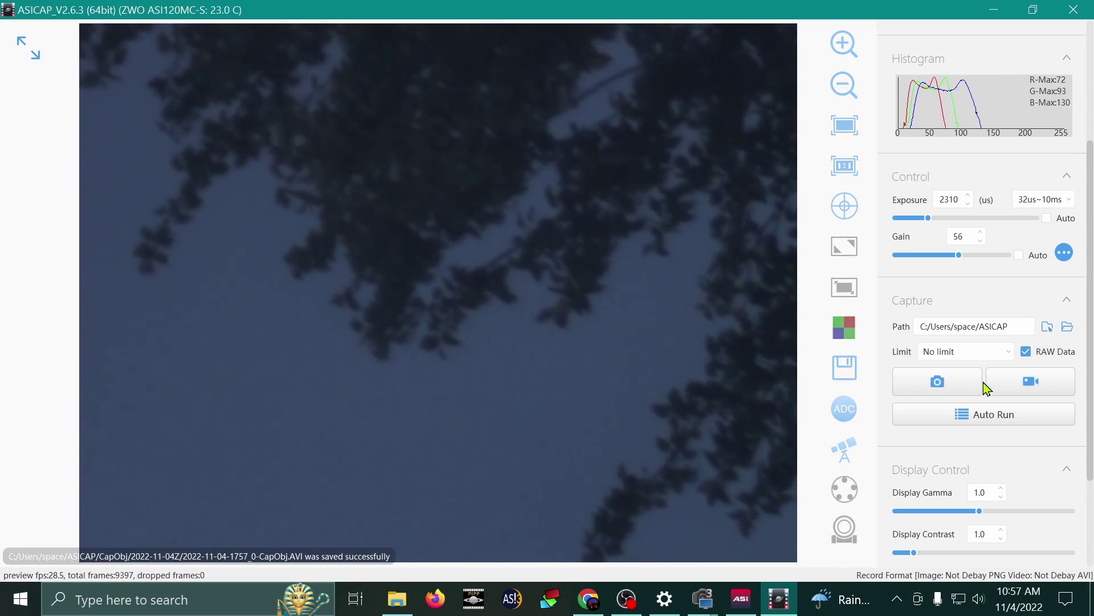
mouse_move(397, 599)
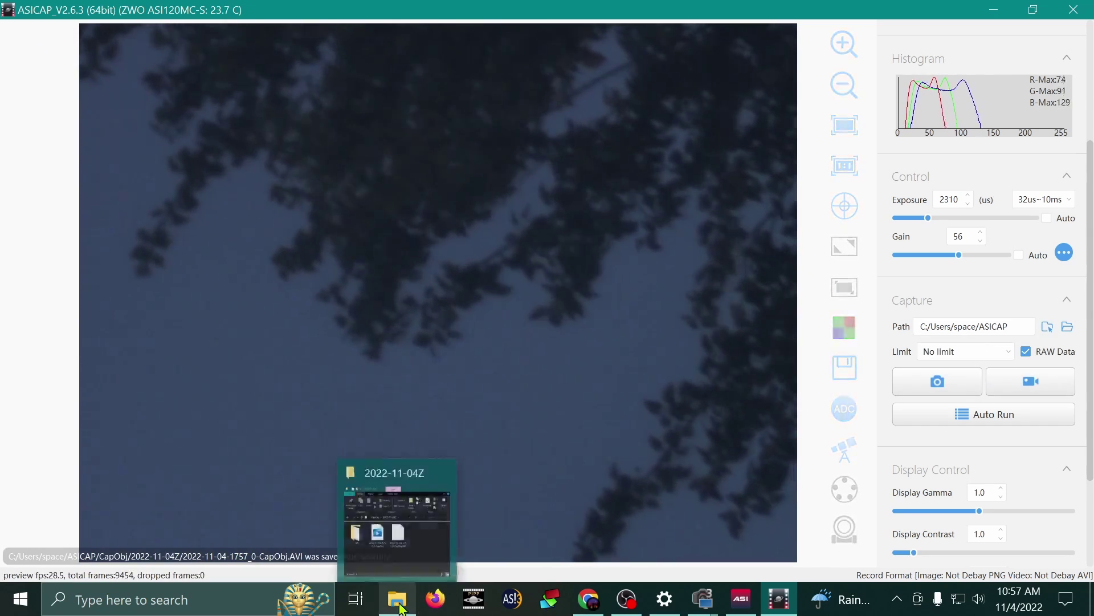
click(405, 552)
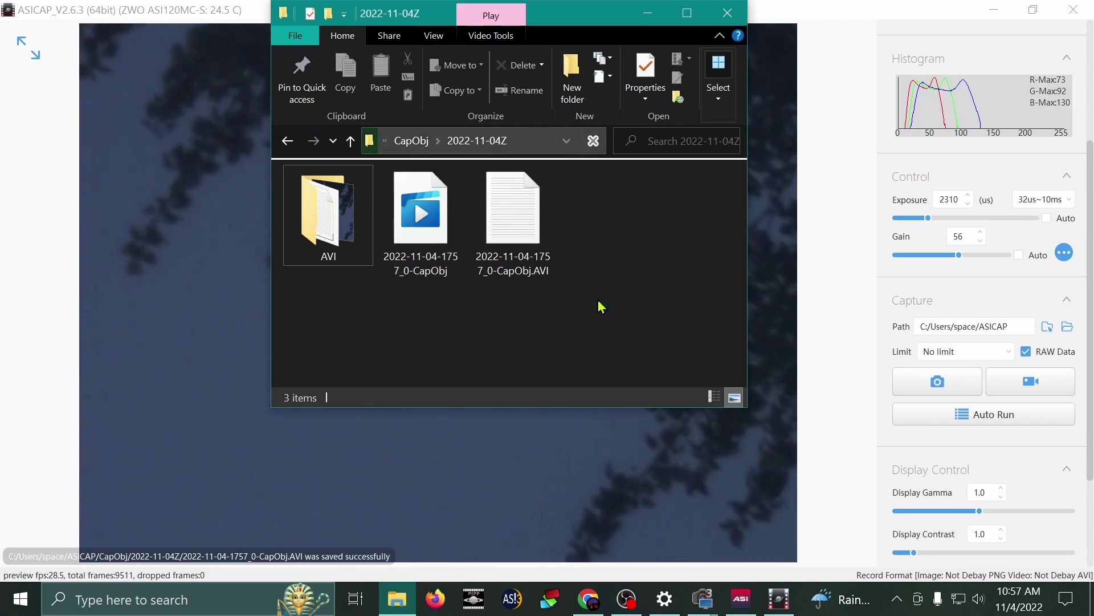
double_click(423, 251)
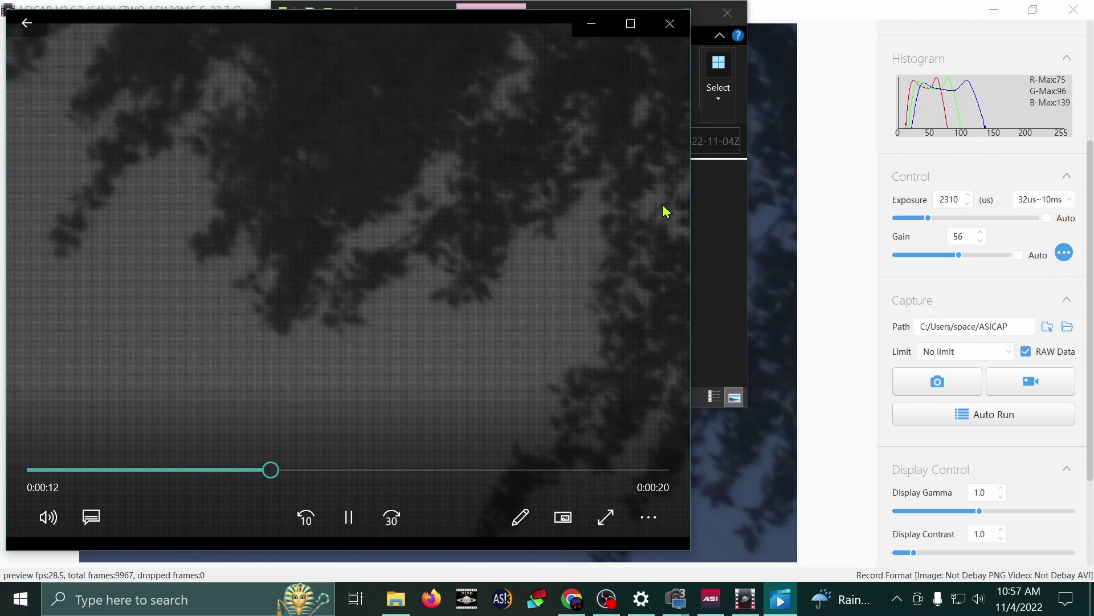
click(670, 24)
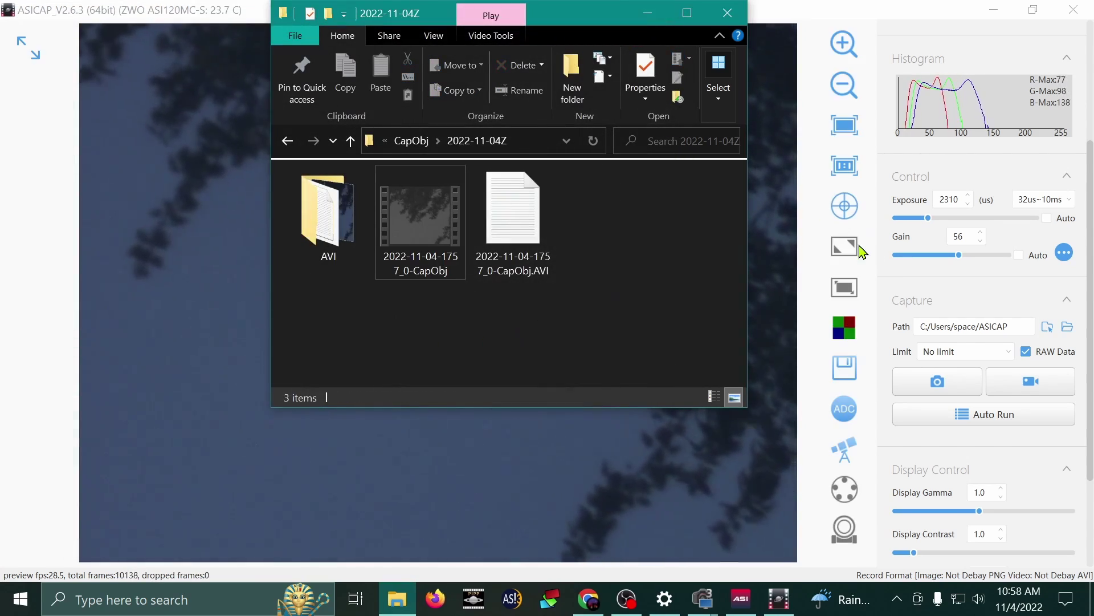
Create a RAW folder, move the raw AVI video and its info file into it, and return to ASICAP.
right_click(605, 321)
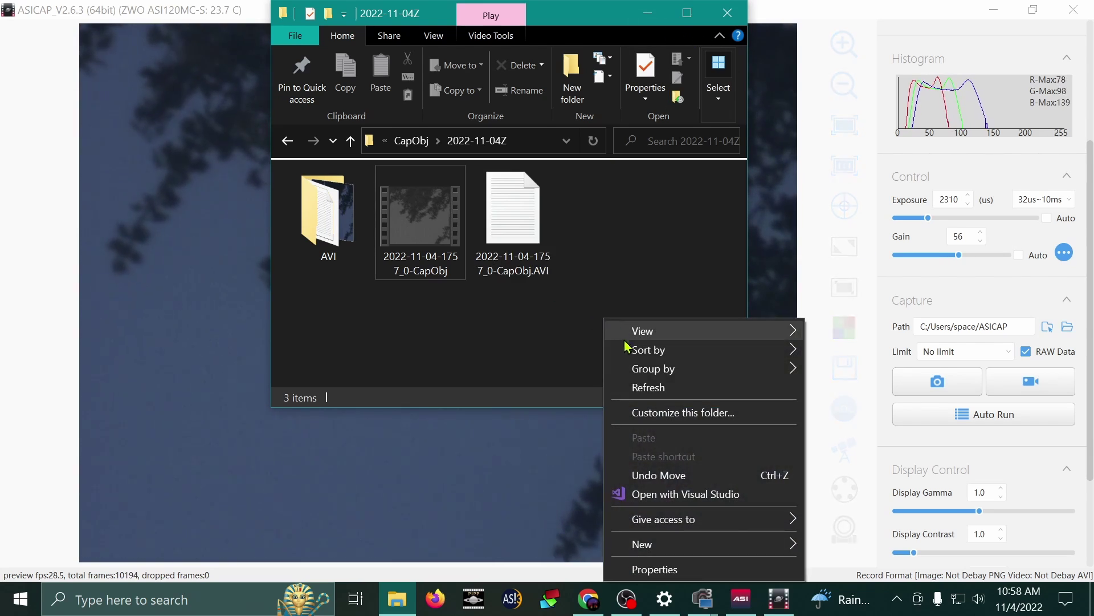
mouse_move(712, 547)
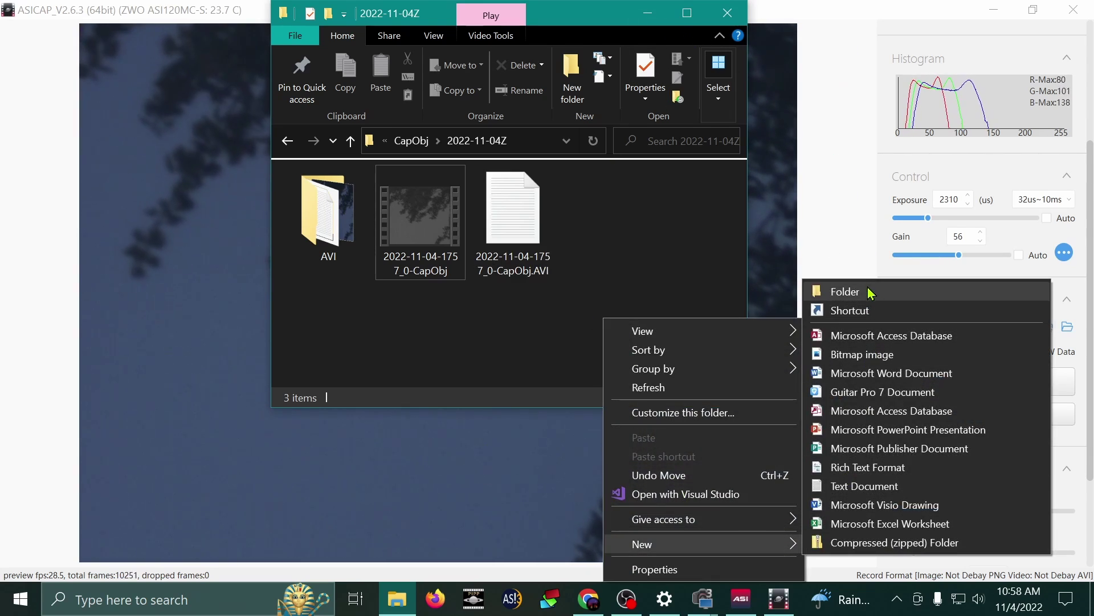
click(869, 292)
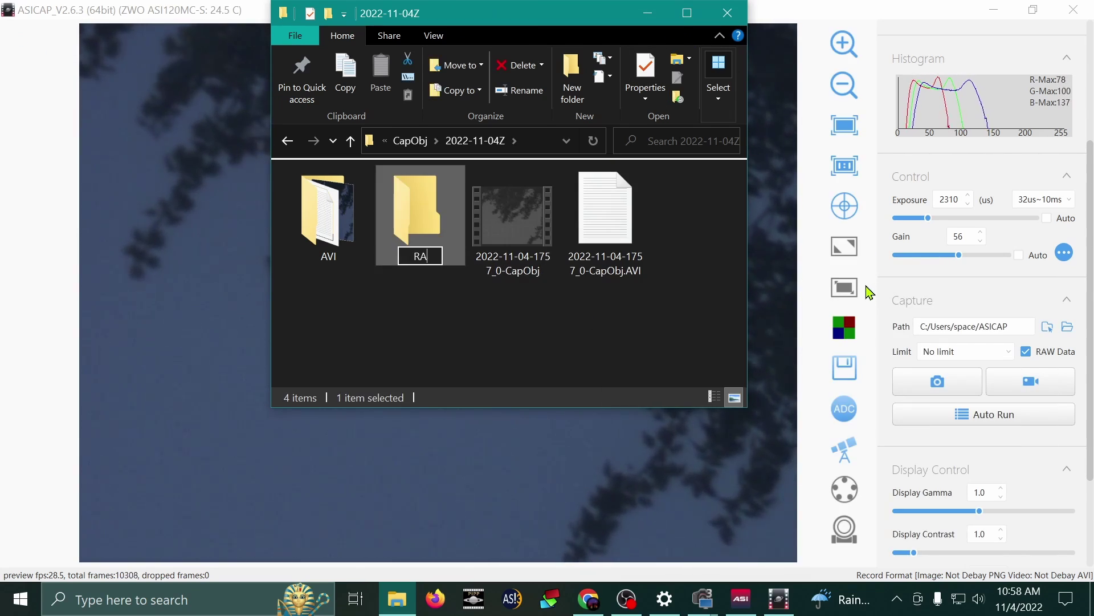
click(606, 216)
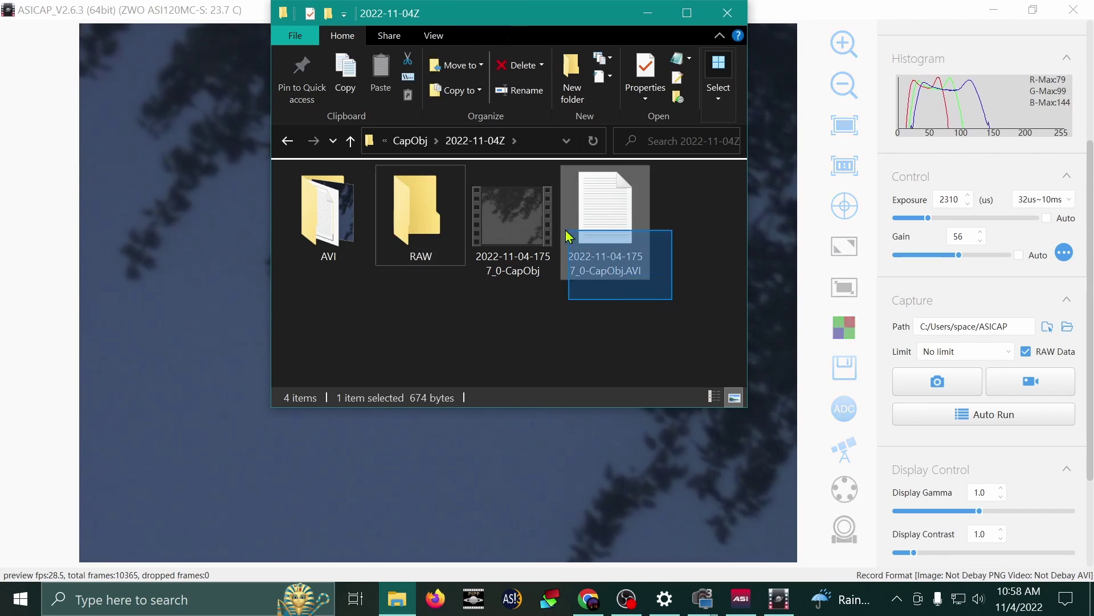
ctrl+click(513, 216)
drag(510, 225, 443, 235)
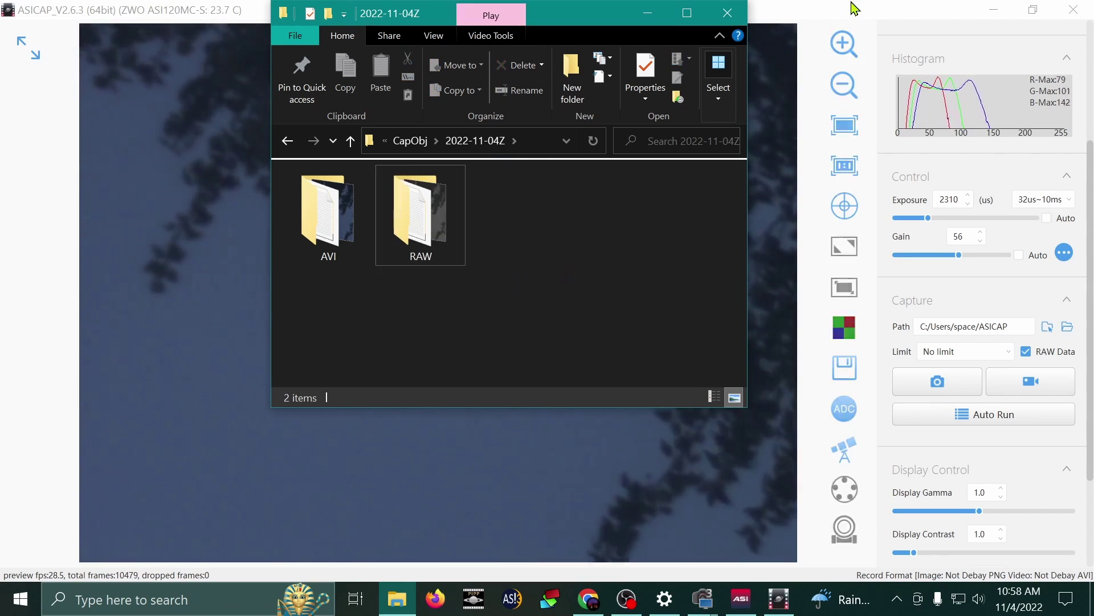
click(1092, 233)
drag(1092, 234, 1084, 154)
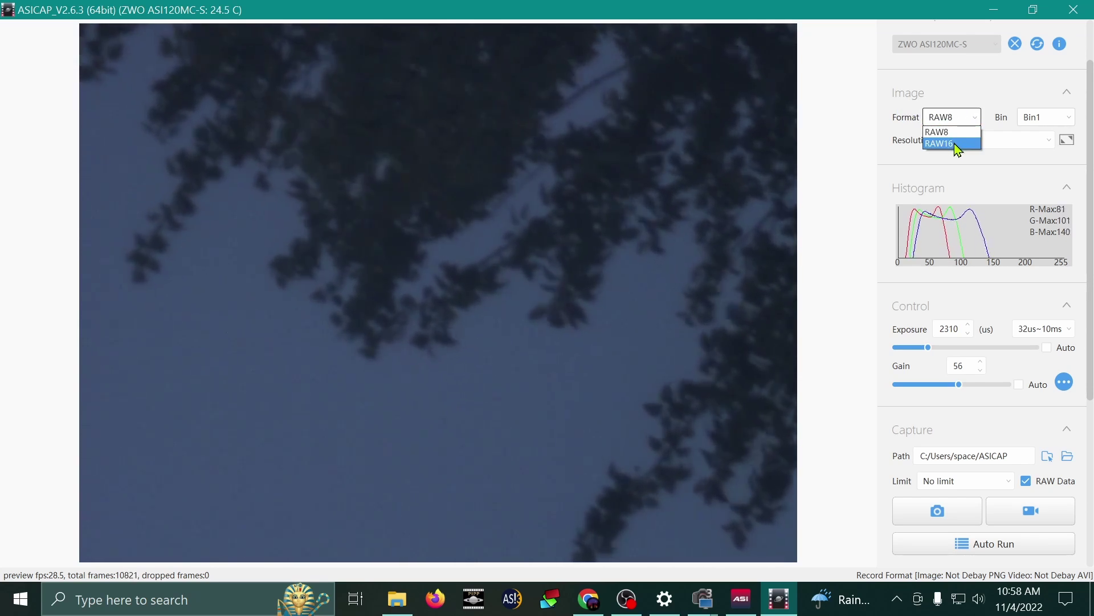
Set the Image Format to RAW16 so captures record as raw SER video.
click(951, 143)
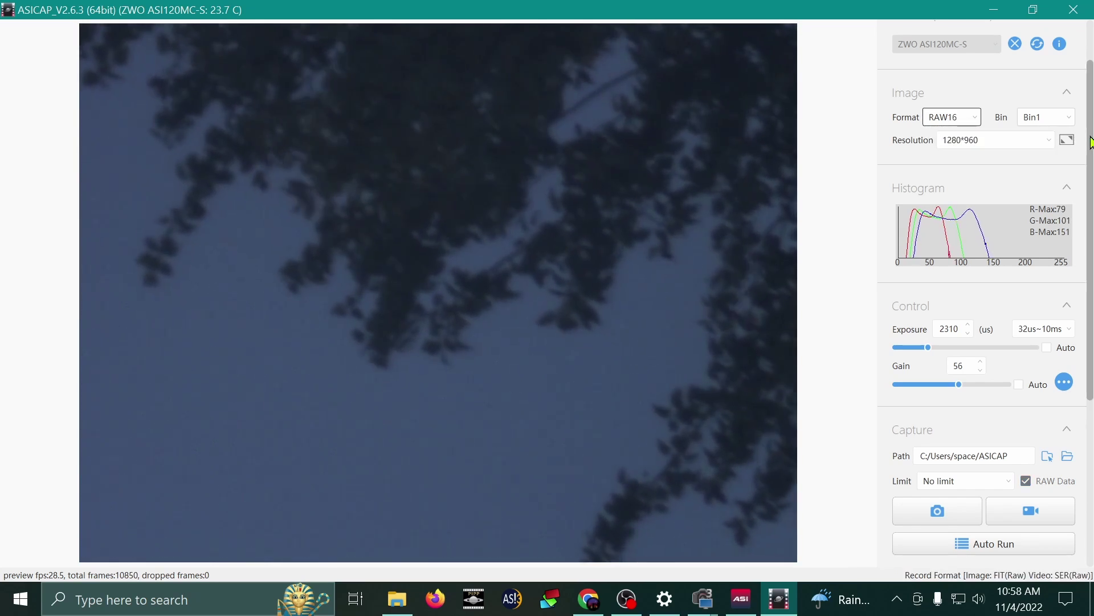
scroll(969, 171, down, 2)
scroll(984, 285, down, 1)
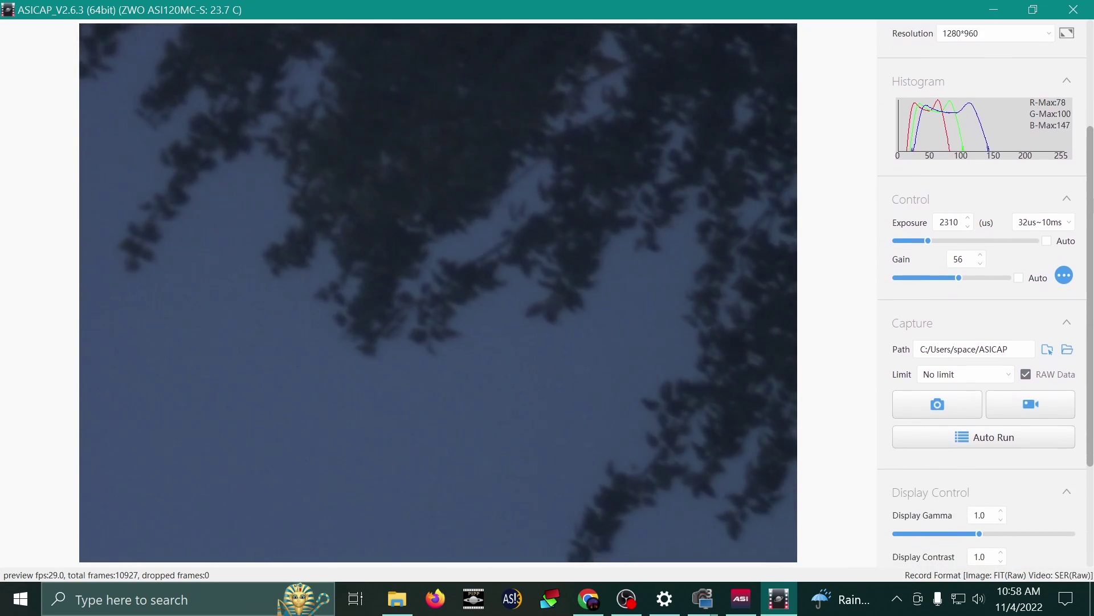
scroll(1038, 295, down, 2)
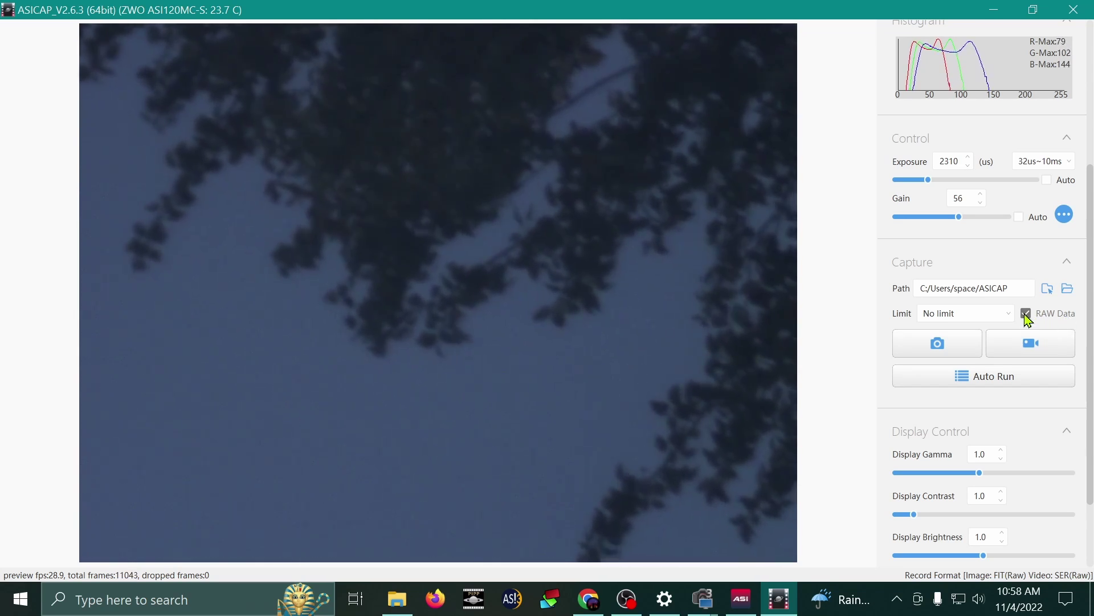
scroll(938, 310, down, 1)
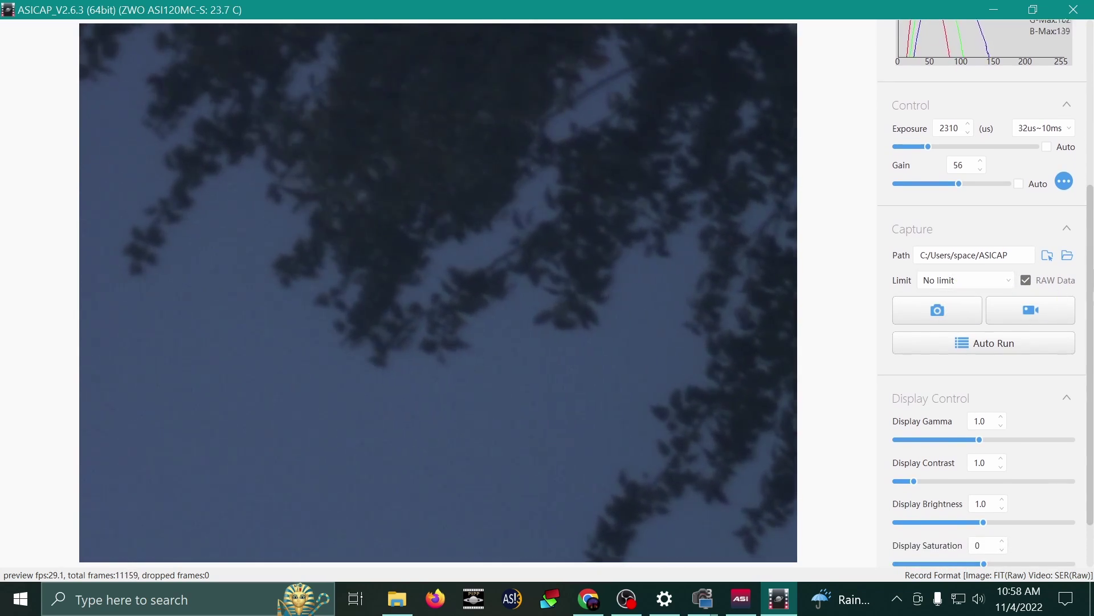
scroll(1039, 356, up, 1)
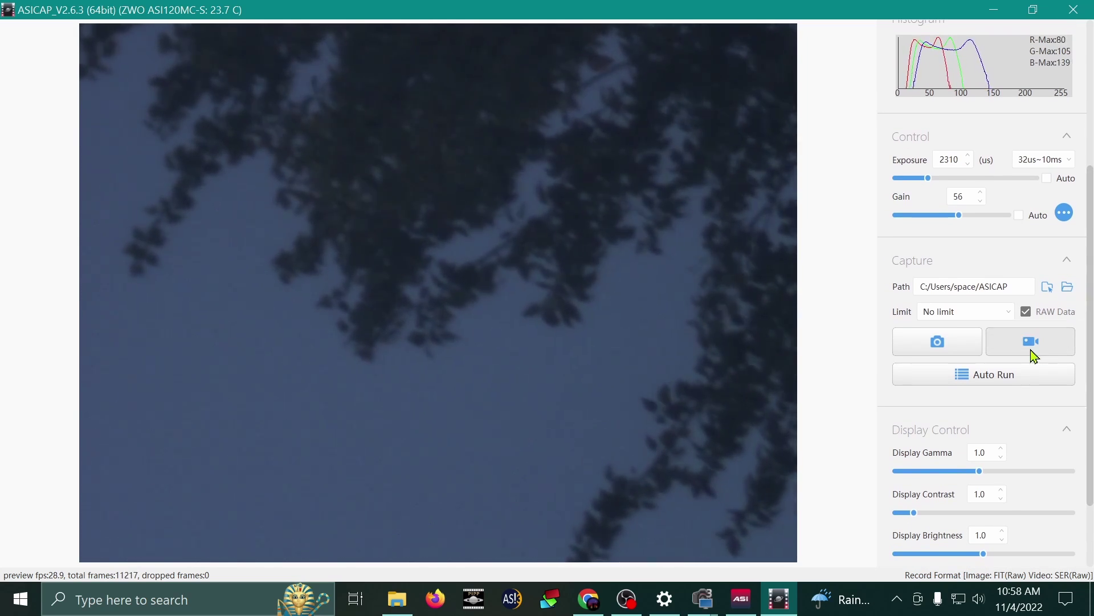
click(1033, 343)
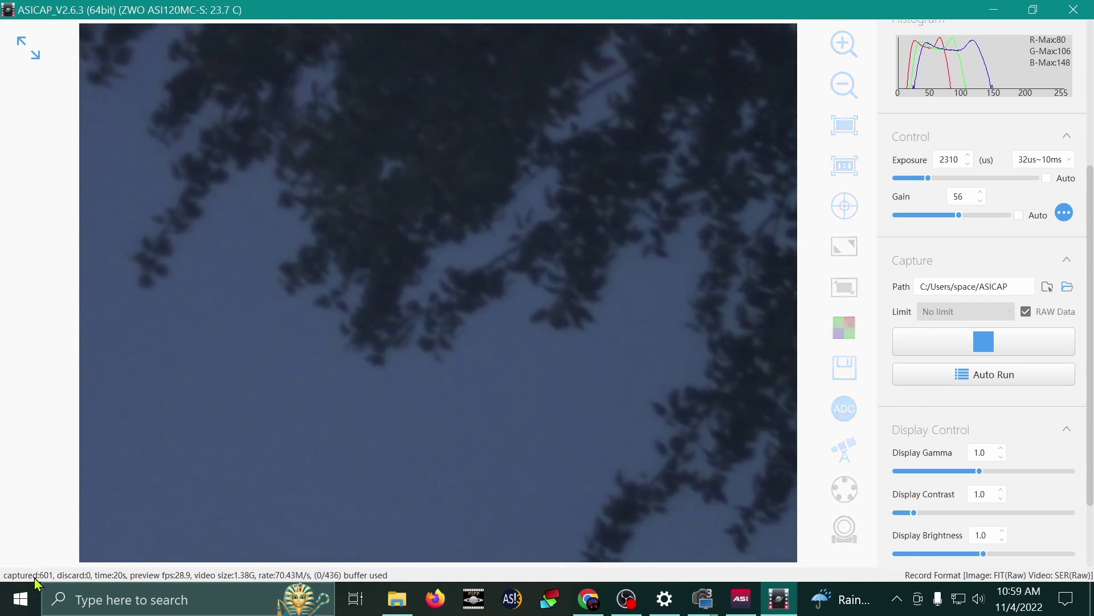
click(1011, 344)
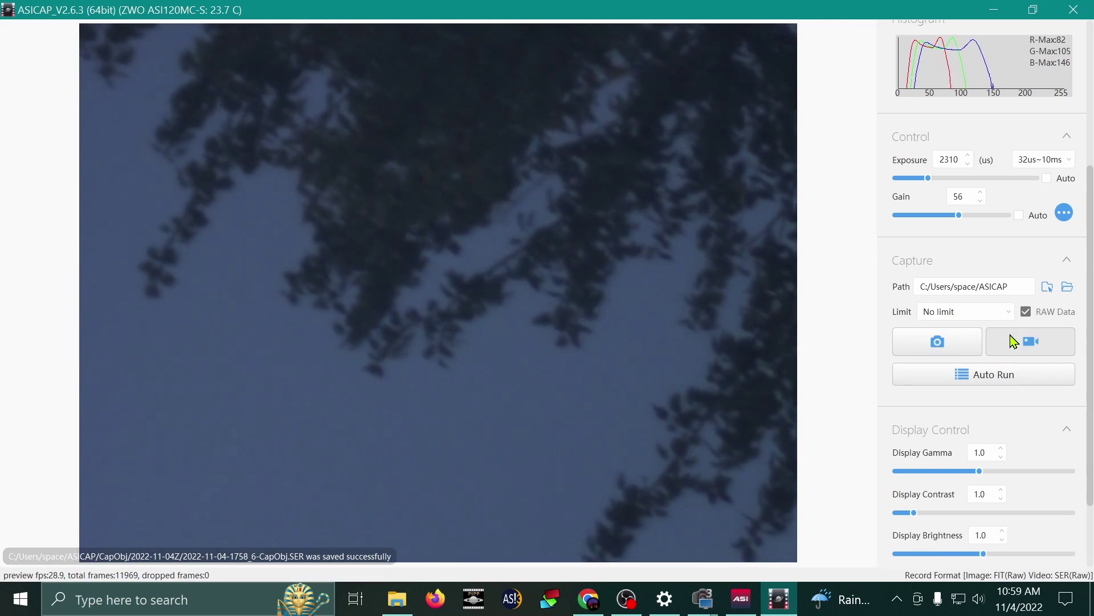
Play the video in the AVI folder, then go back to 2022-11-04Z and select the new 1.63 GB SER file.
click(398, 600)
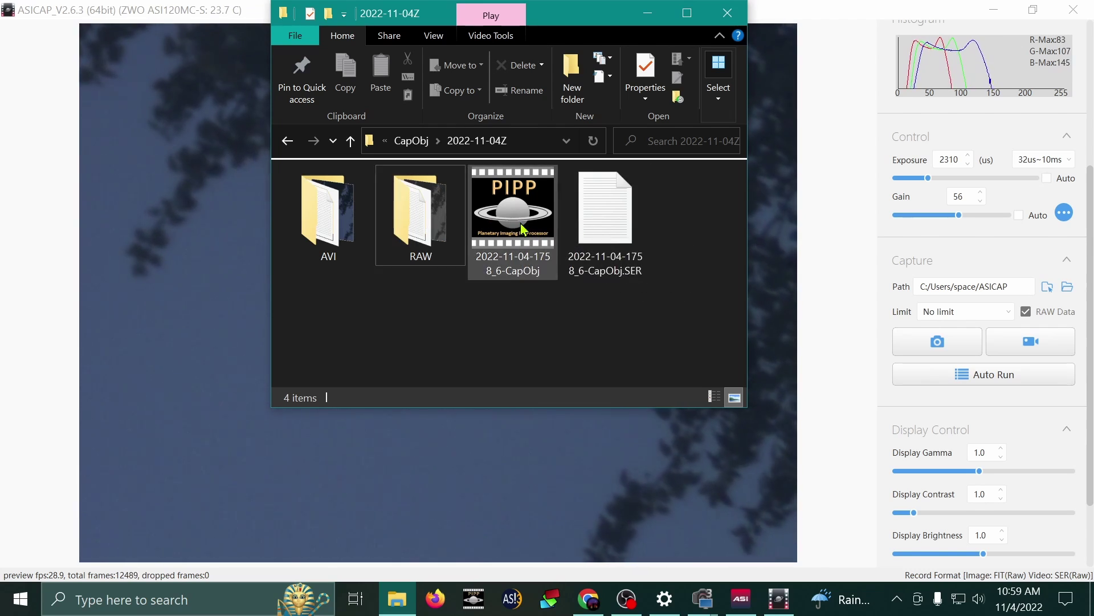
double_click(328, 213)
double_click(350, 217)
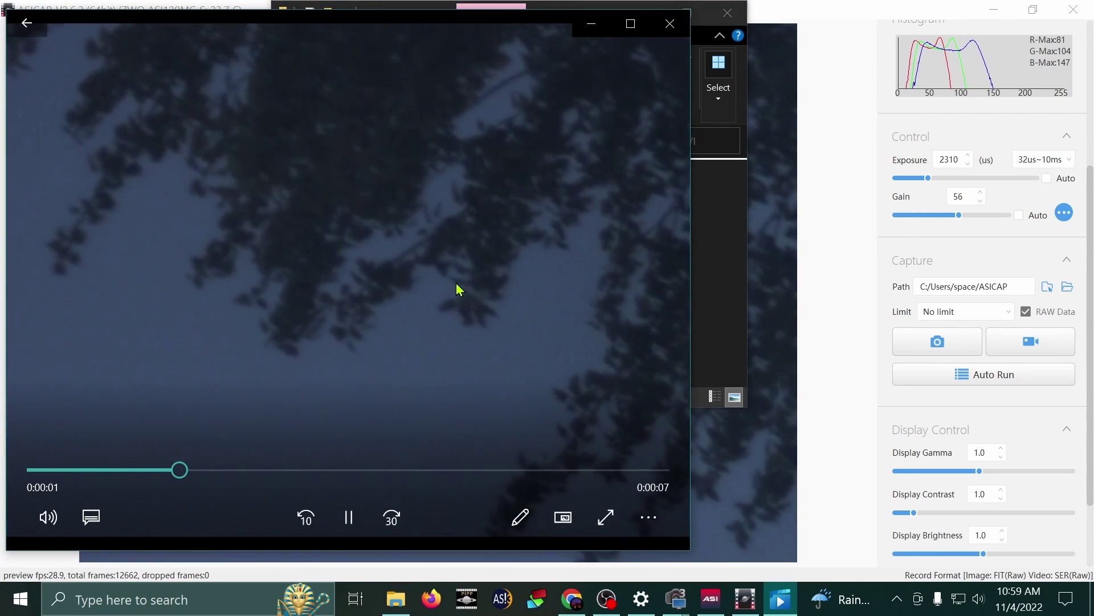
click(669, 25)
click(351, 141)
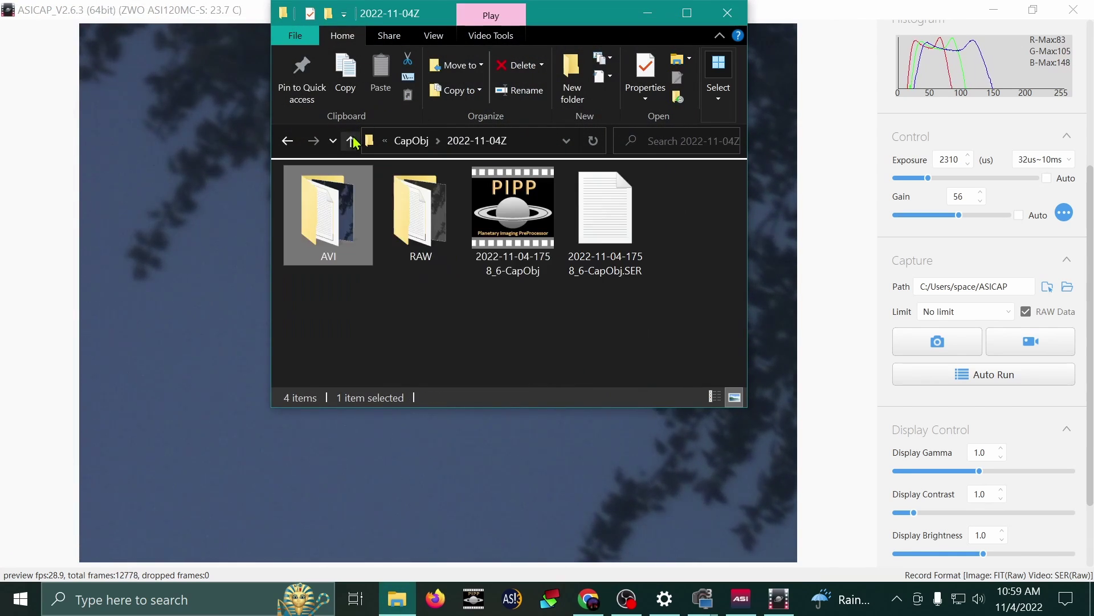
click(546, 223)
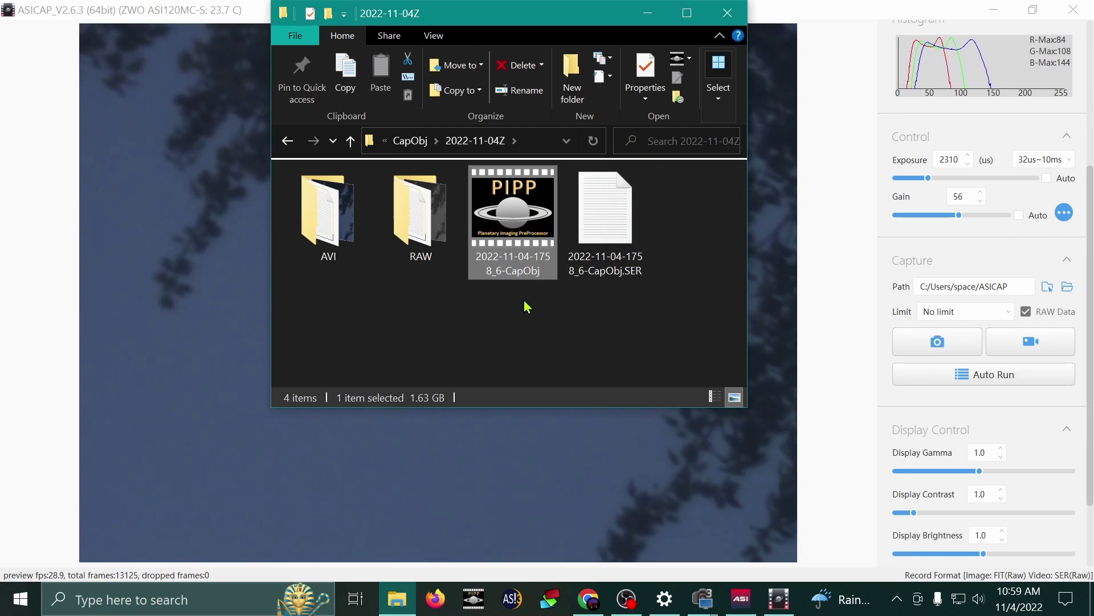
Minimize Explorer to reveal the RAW16 tree preview, then switch to OBS Studio.
click(647, 12)
mouse_move(868, 259)
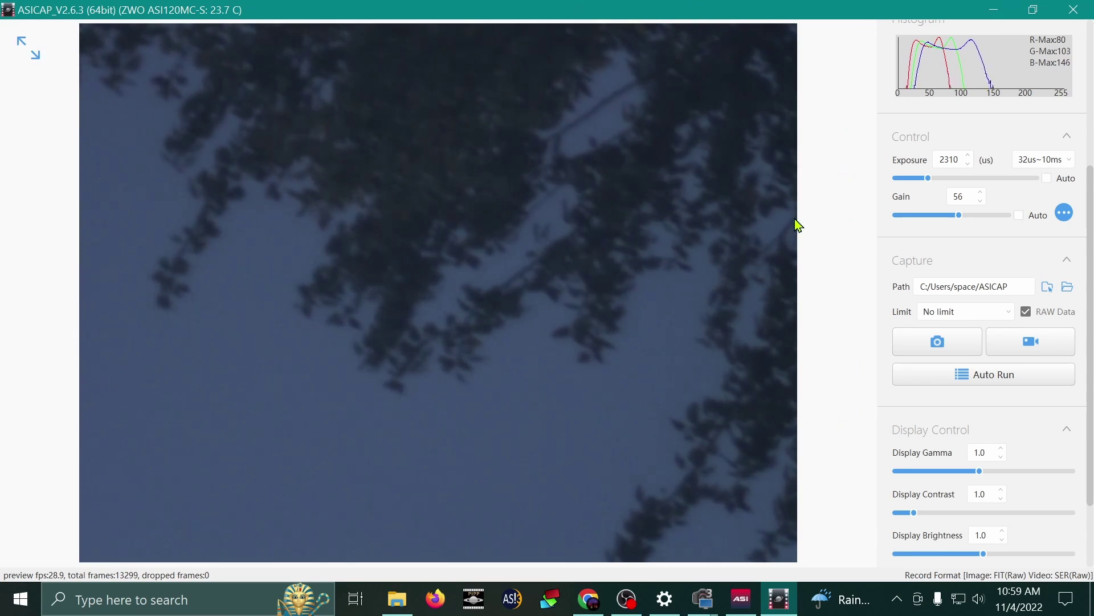
mouse_move(798, 225)
scroll(981, 228, up, 3)
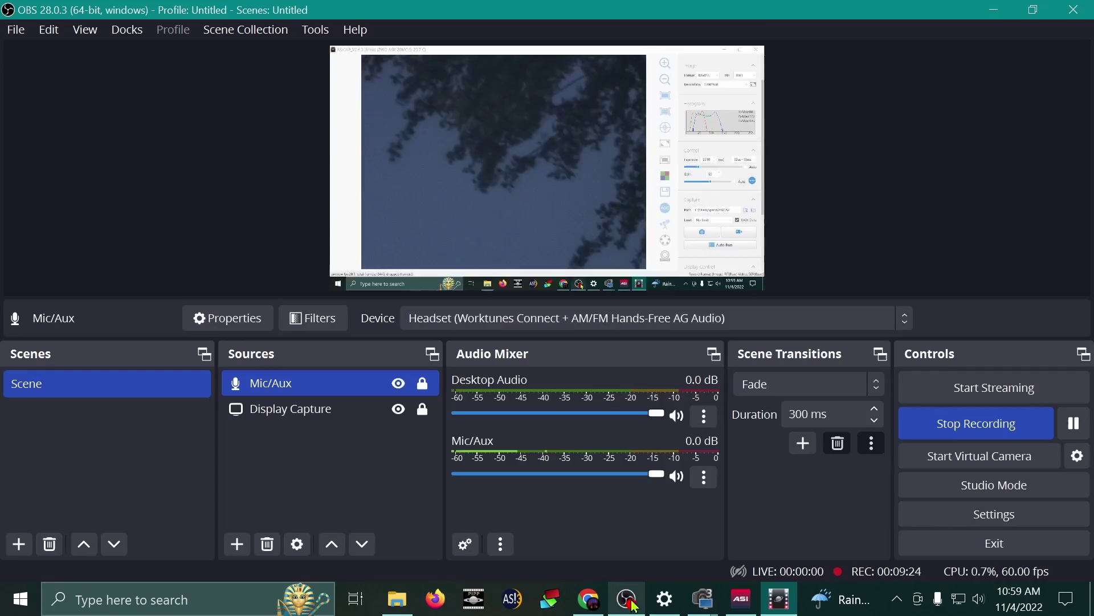
click(626, 598)
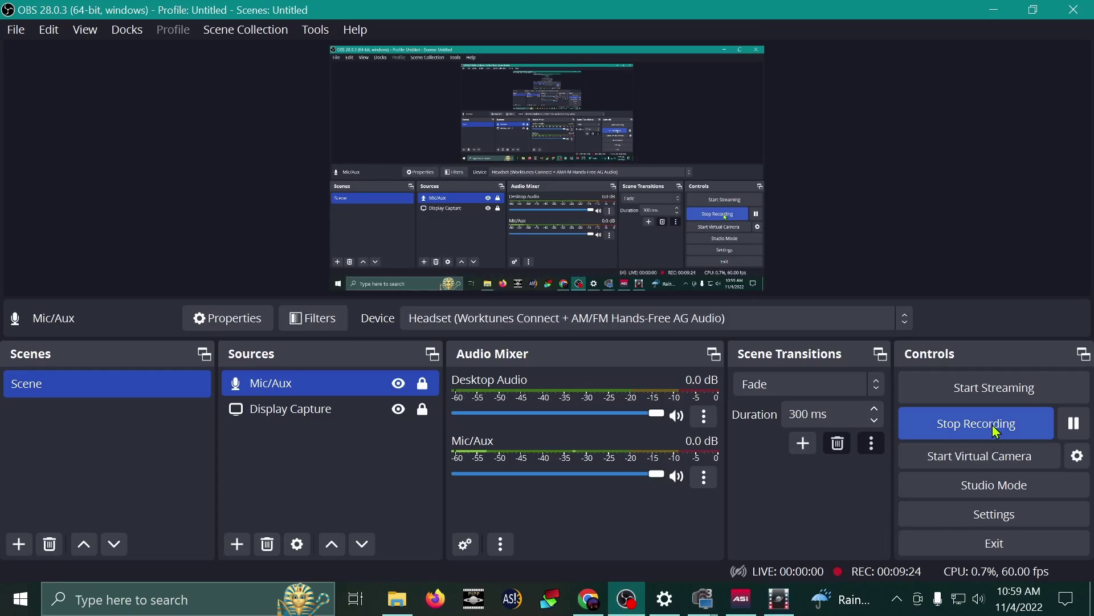